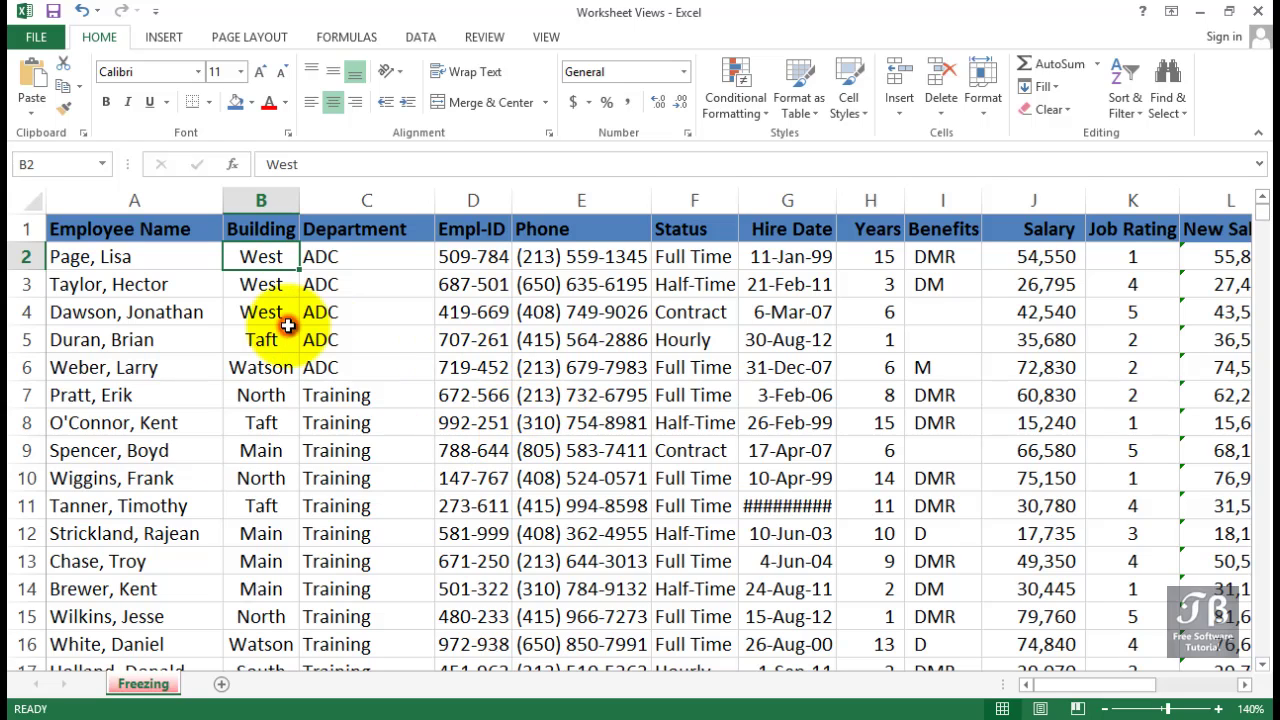
# Step: Select cell A6 and scroll down and back up through the employee list
pyautogui.click(212, 364)
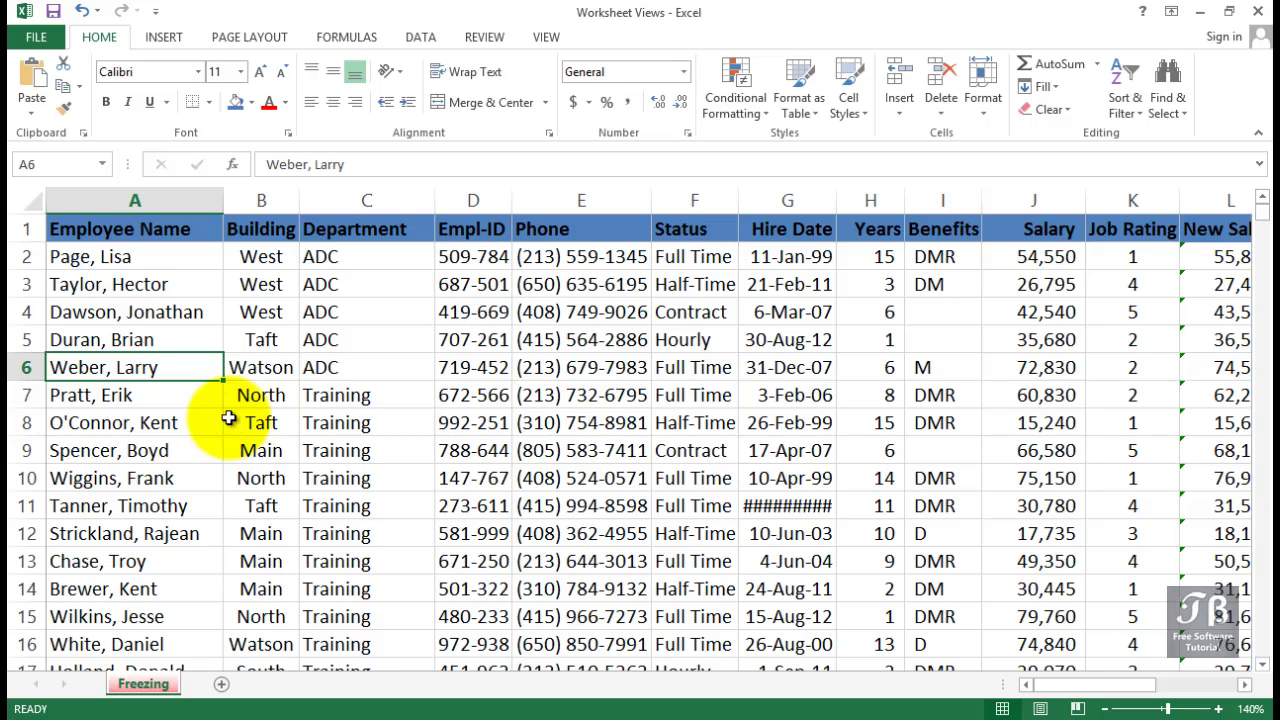
pyautogui.scroll(-4, 229, 418)
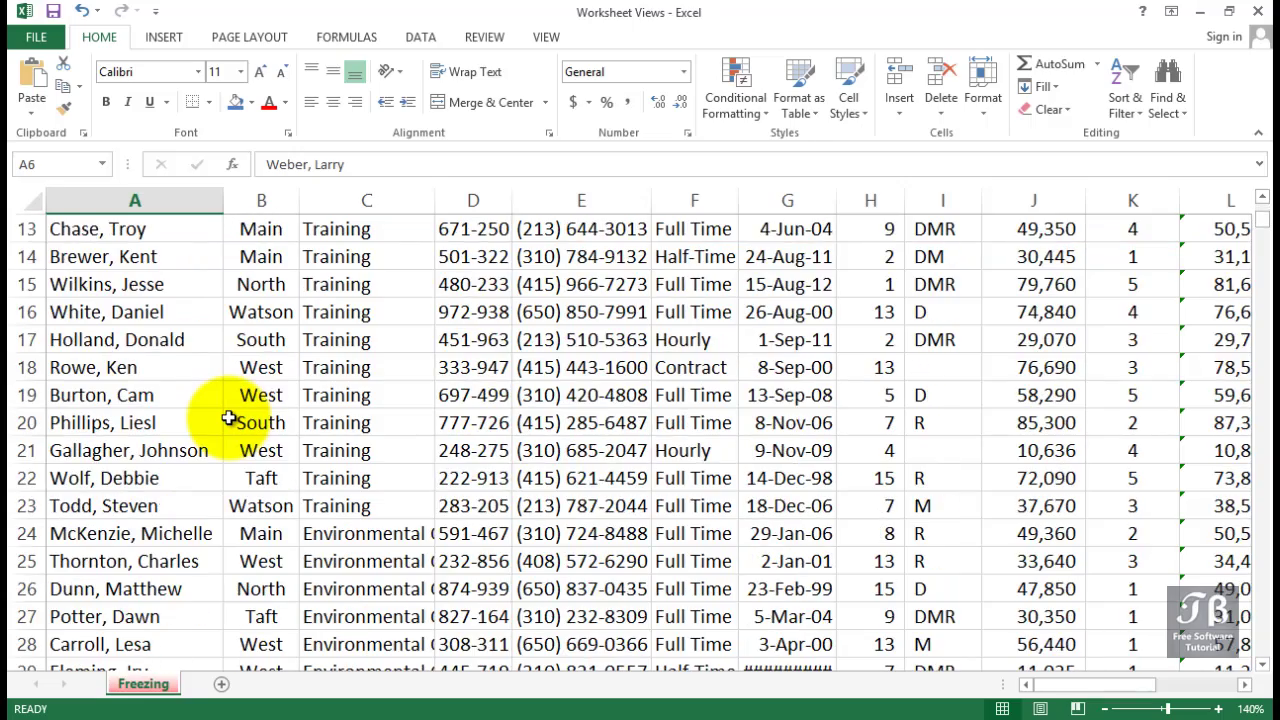
pyautogui.scroll(-4, 229, 418)
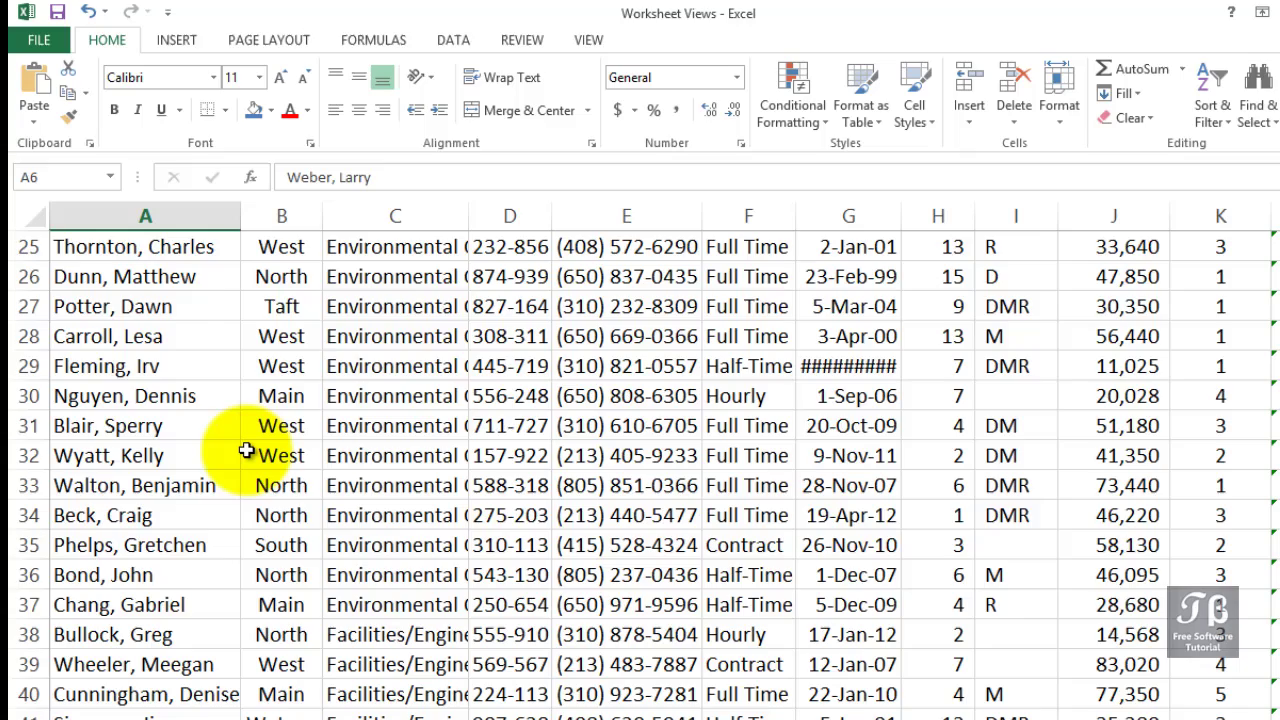
pyautogui.scroll(6, 246, 451)
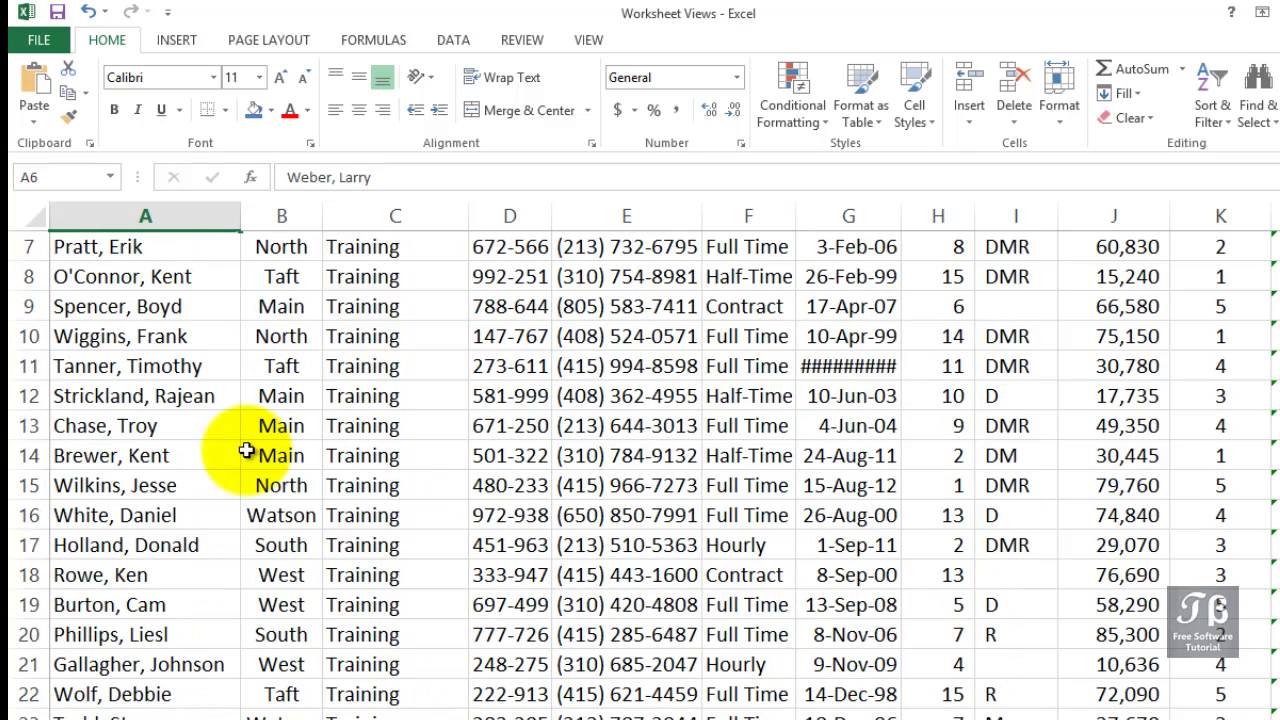
pyautogui.scroll(1, 246, 451)
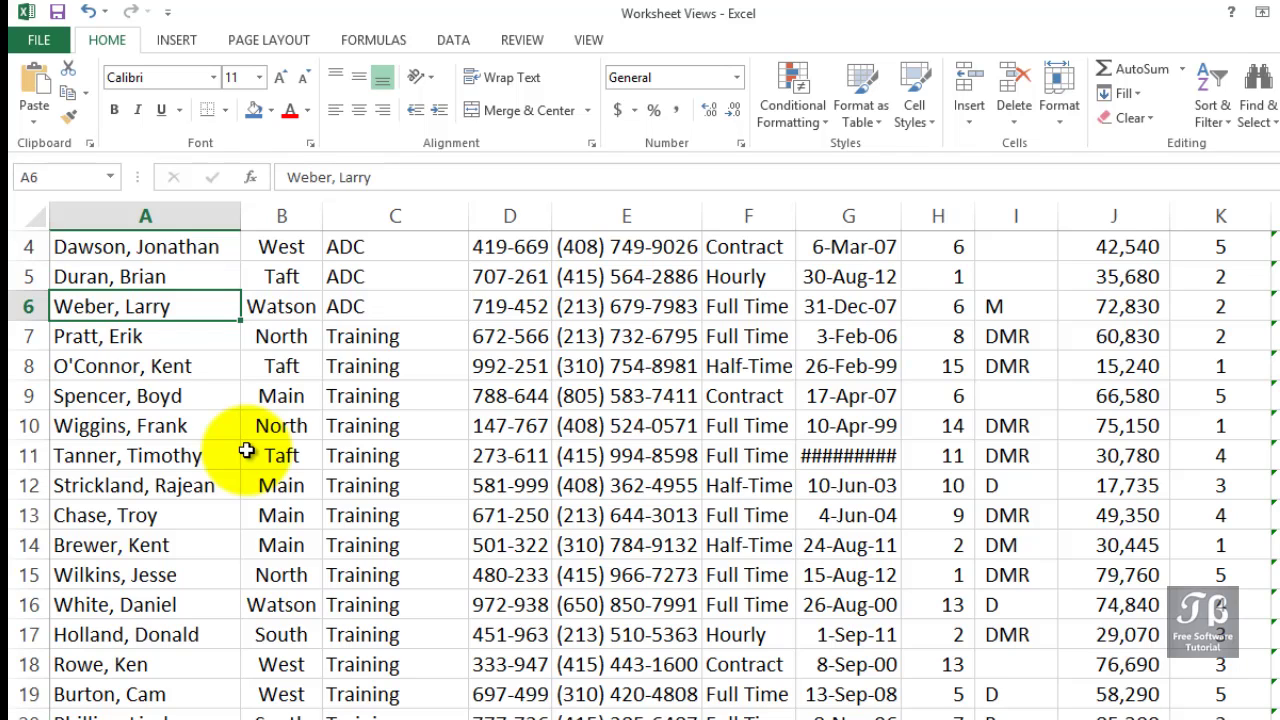
pyautogui.scroll(1, 246, 451)
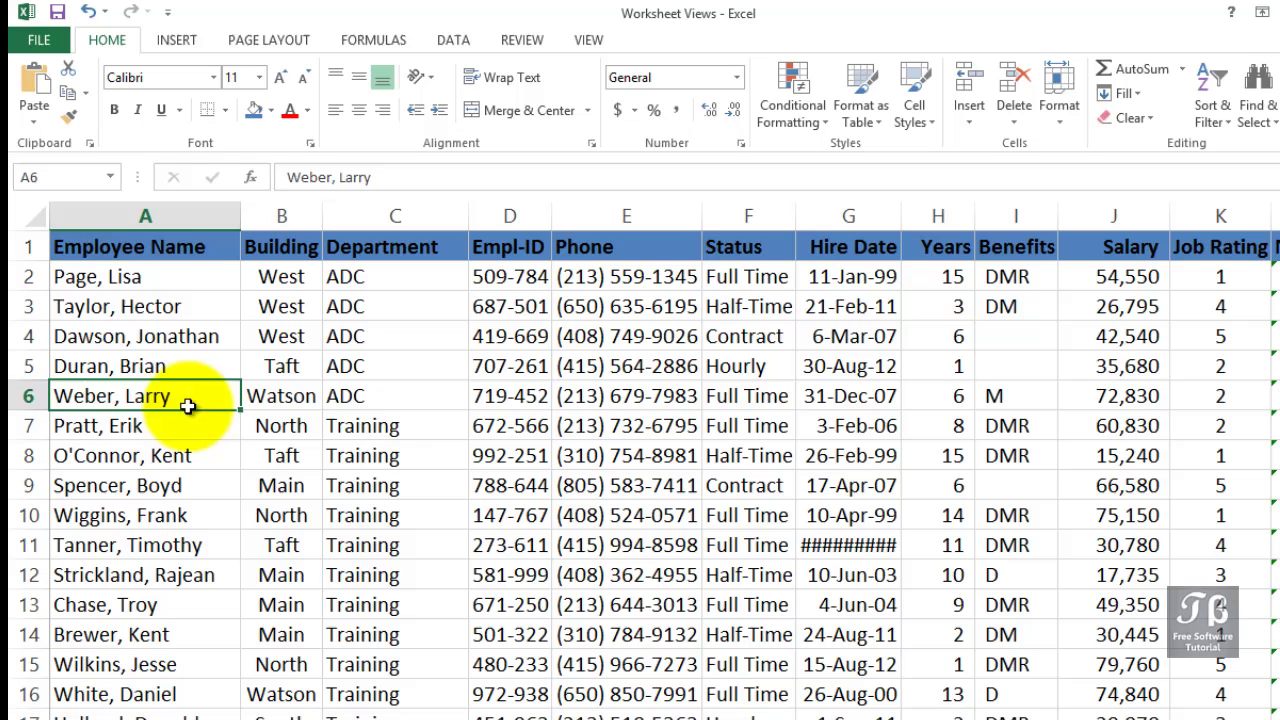
# Step: Apply Freeze Top Row so the Employee Name header row stays fixed
pyautogui.click(91, 250)
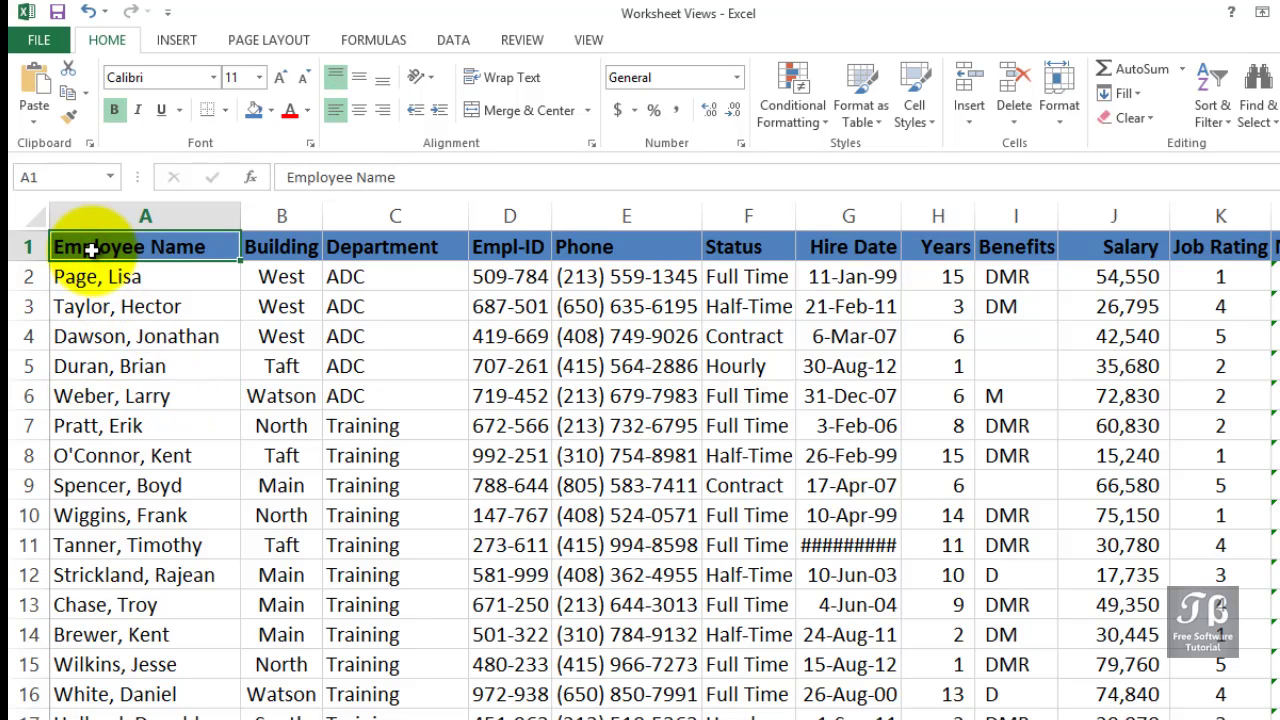
pyautogui.click(31, 246)
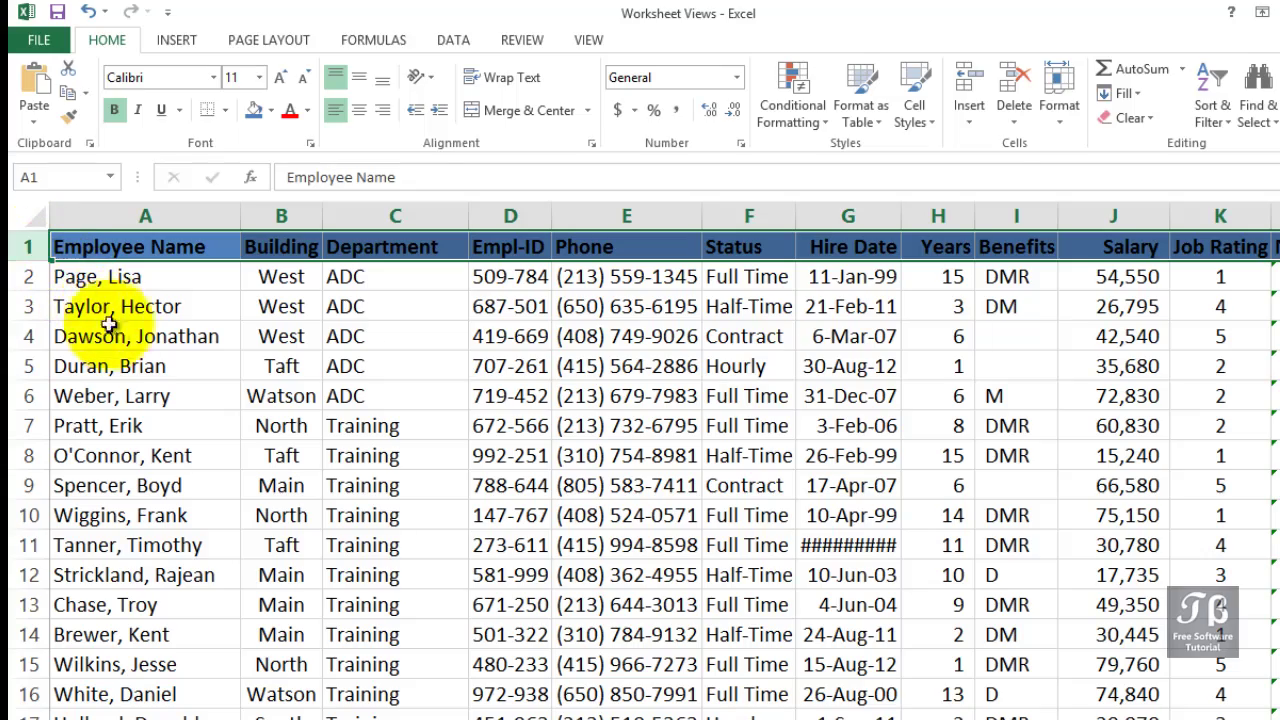
pyautogui.click(139, 336)
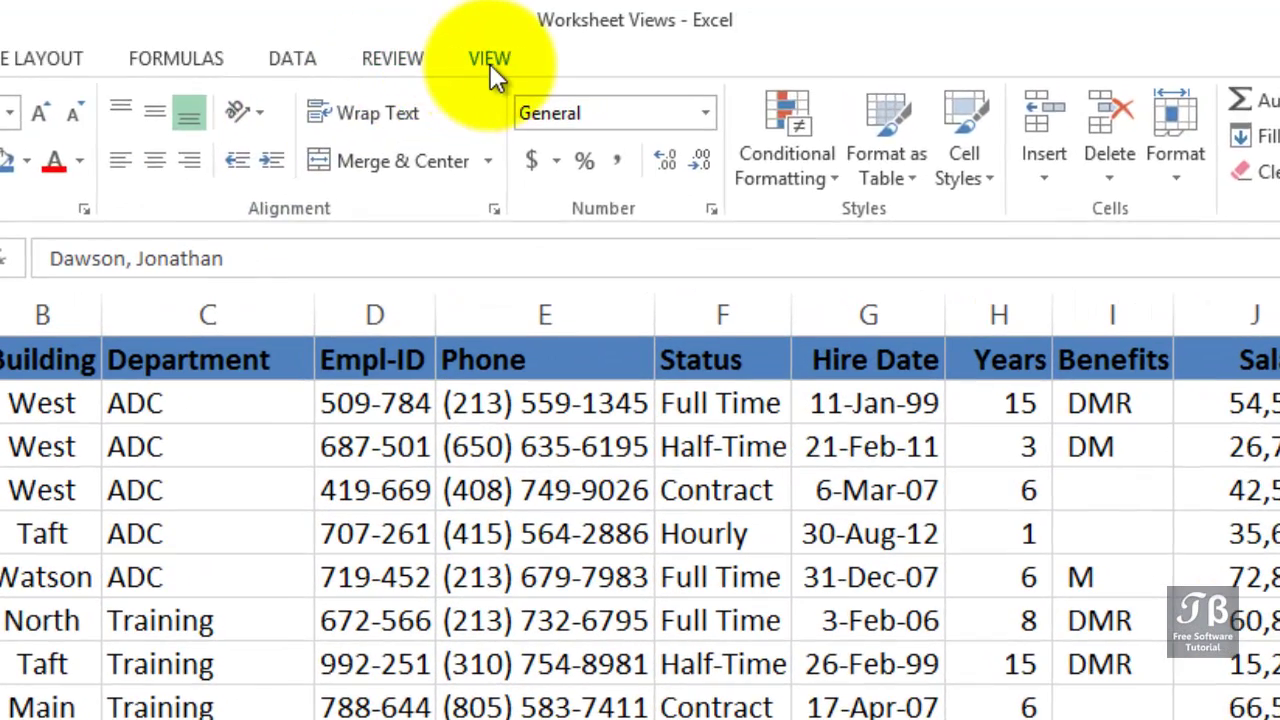
pyautogui.click(588, 40)
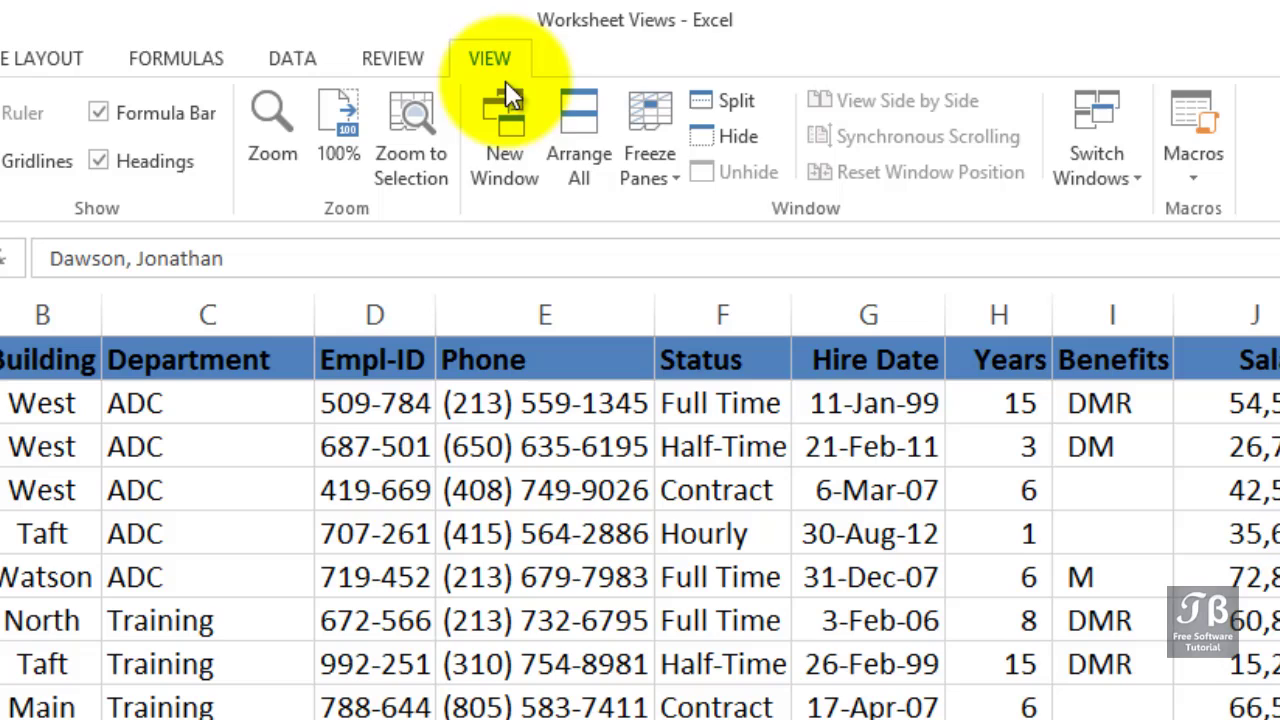
pyautogui.click(645, 168)
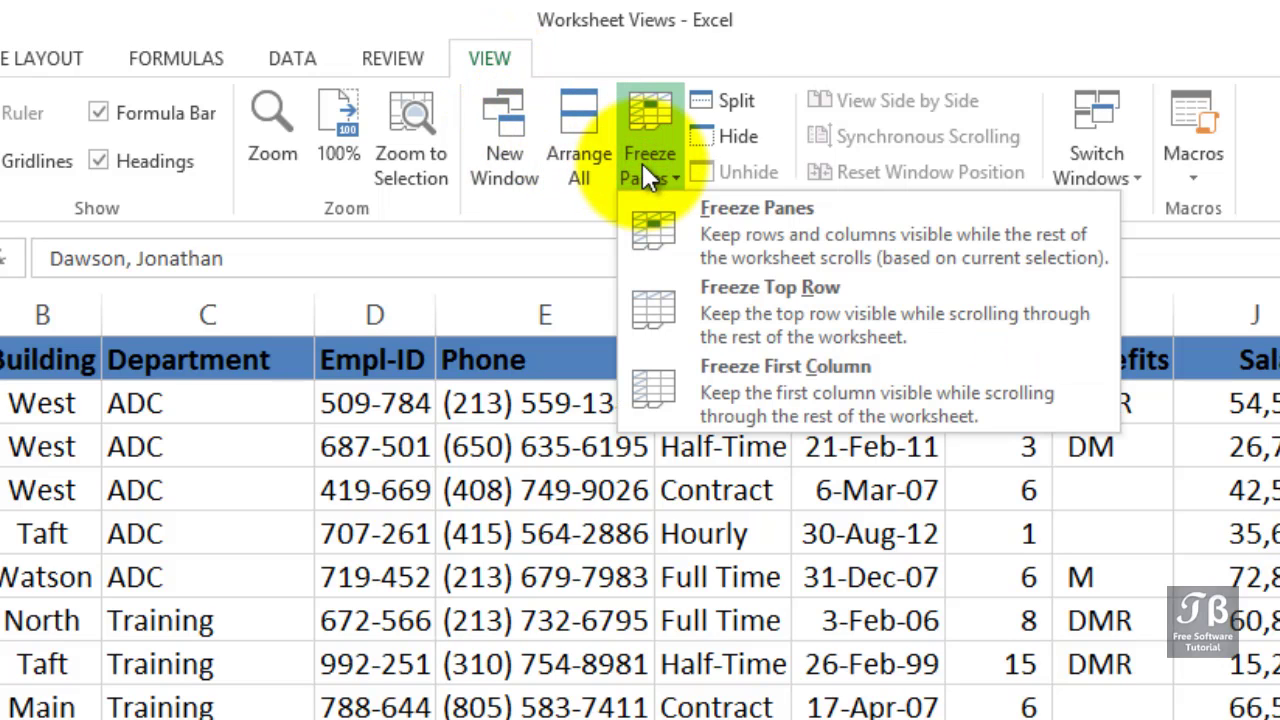
pyautogui.click(690, 296)
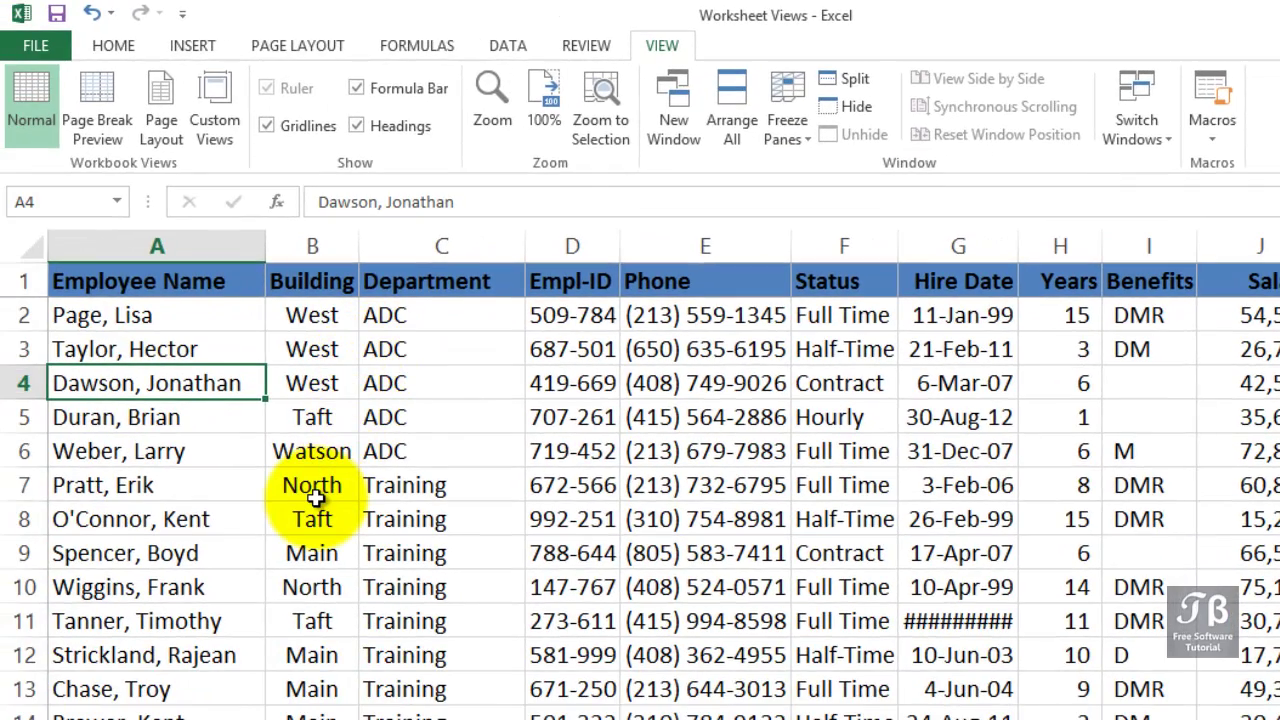
pyautogui.scroll(-1, 313, 497)
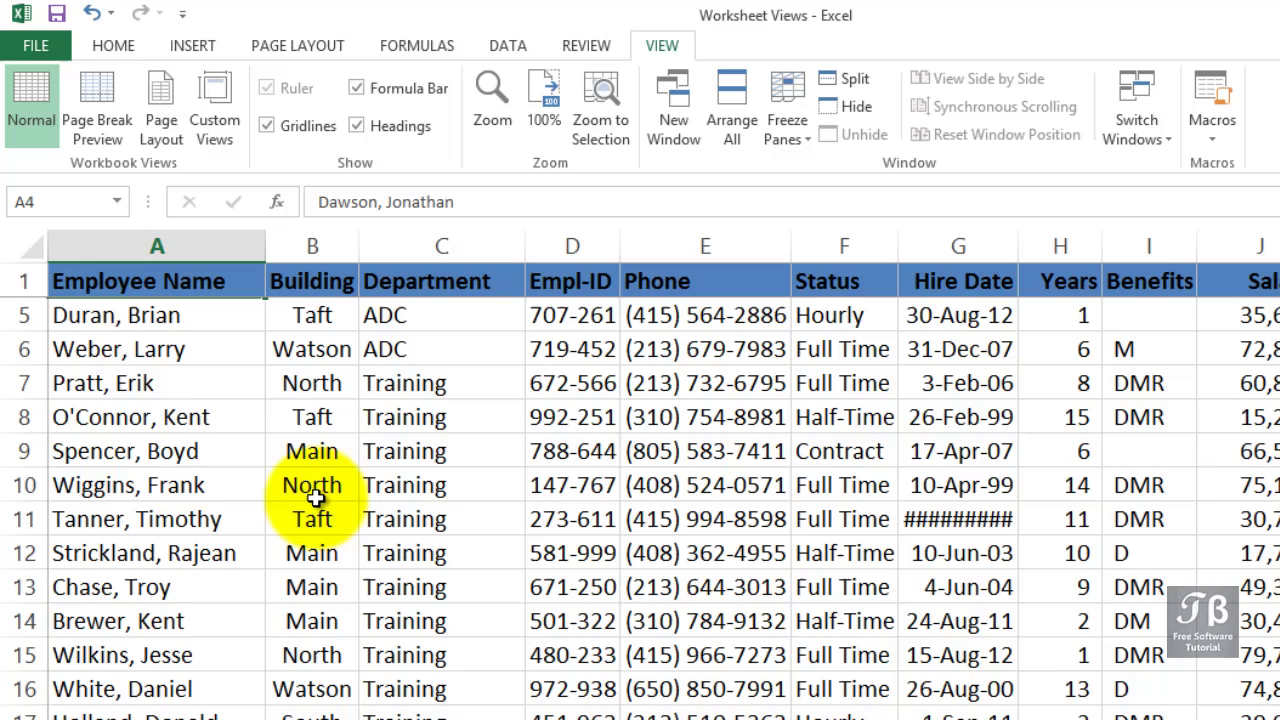
pyautogui.scroll(1, 313, 497)
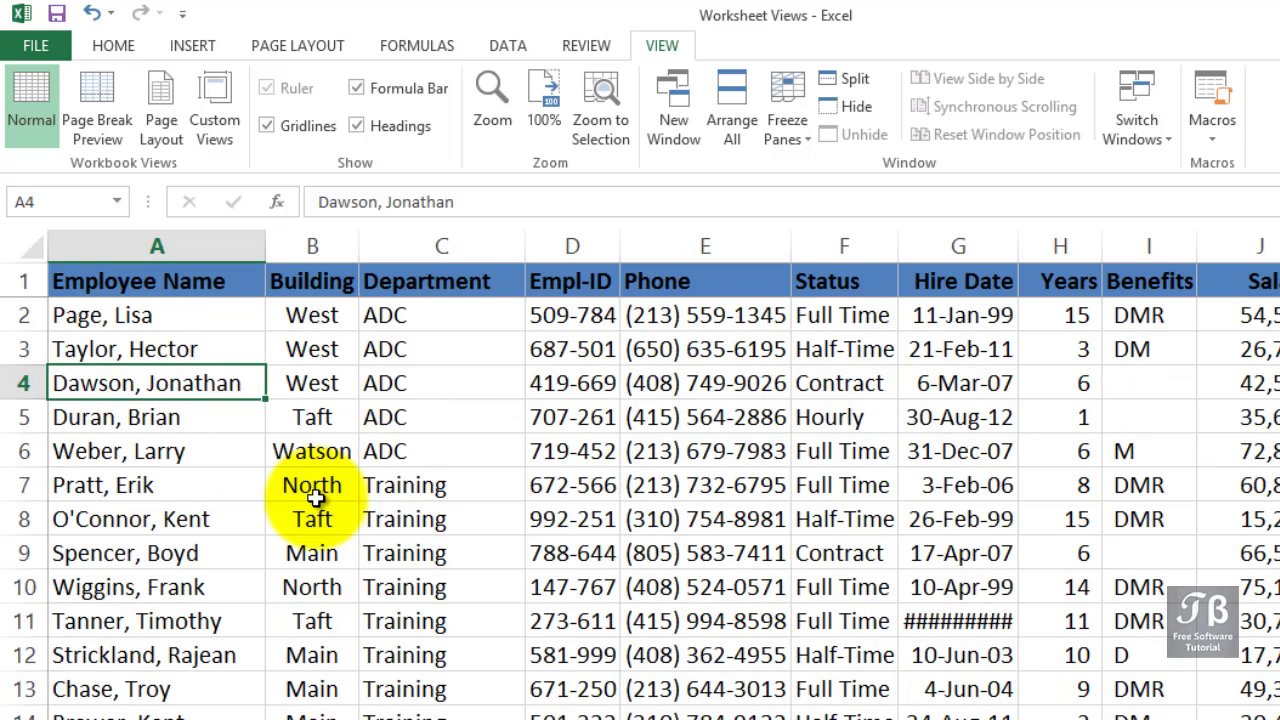
pyautogui.scroll(-1, 313, 497)
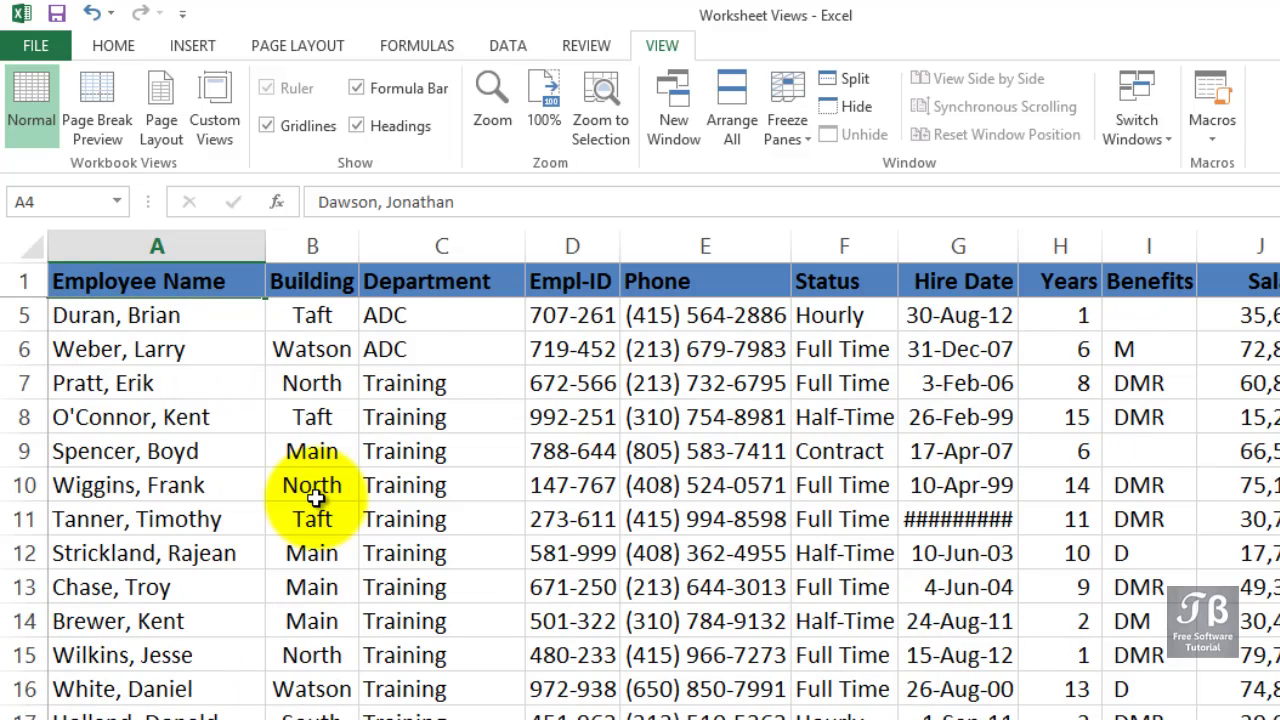
pyautogui.scroll(-6, 315, 497)
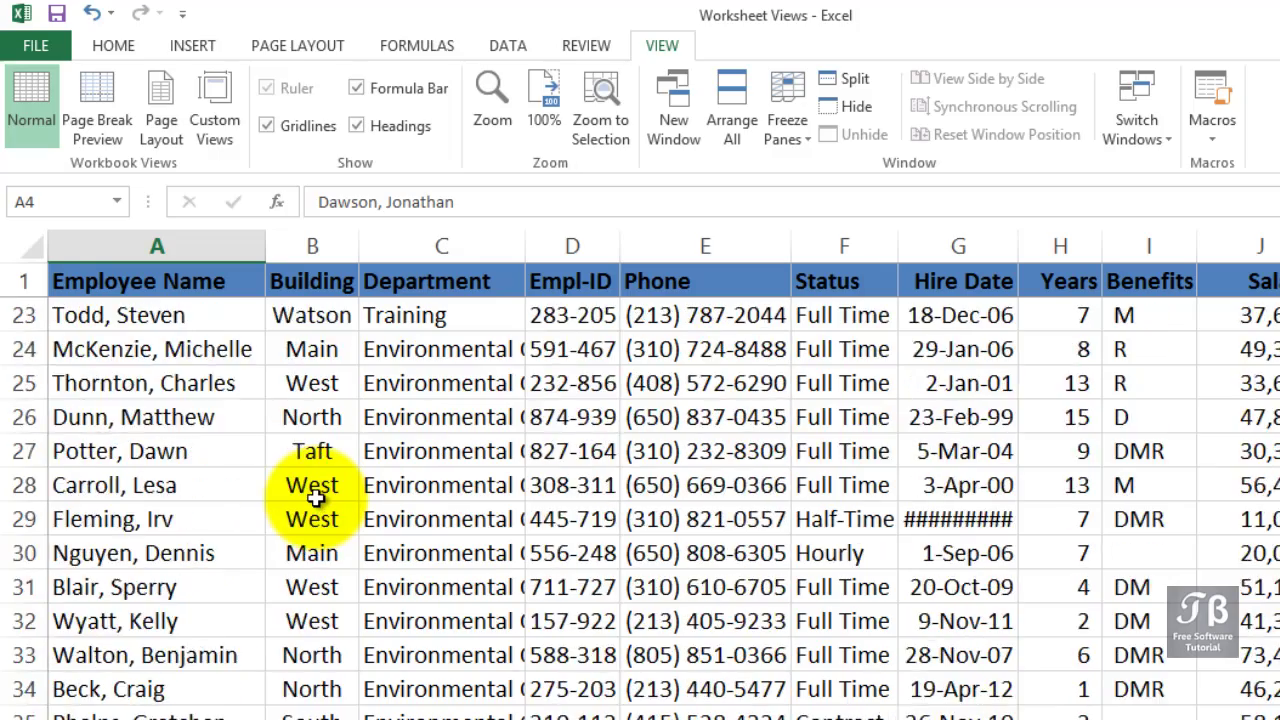
pyautogui.scroll(-2, 315, 497)
pyautogui.scroll(-9, 315, 497)
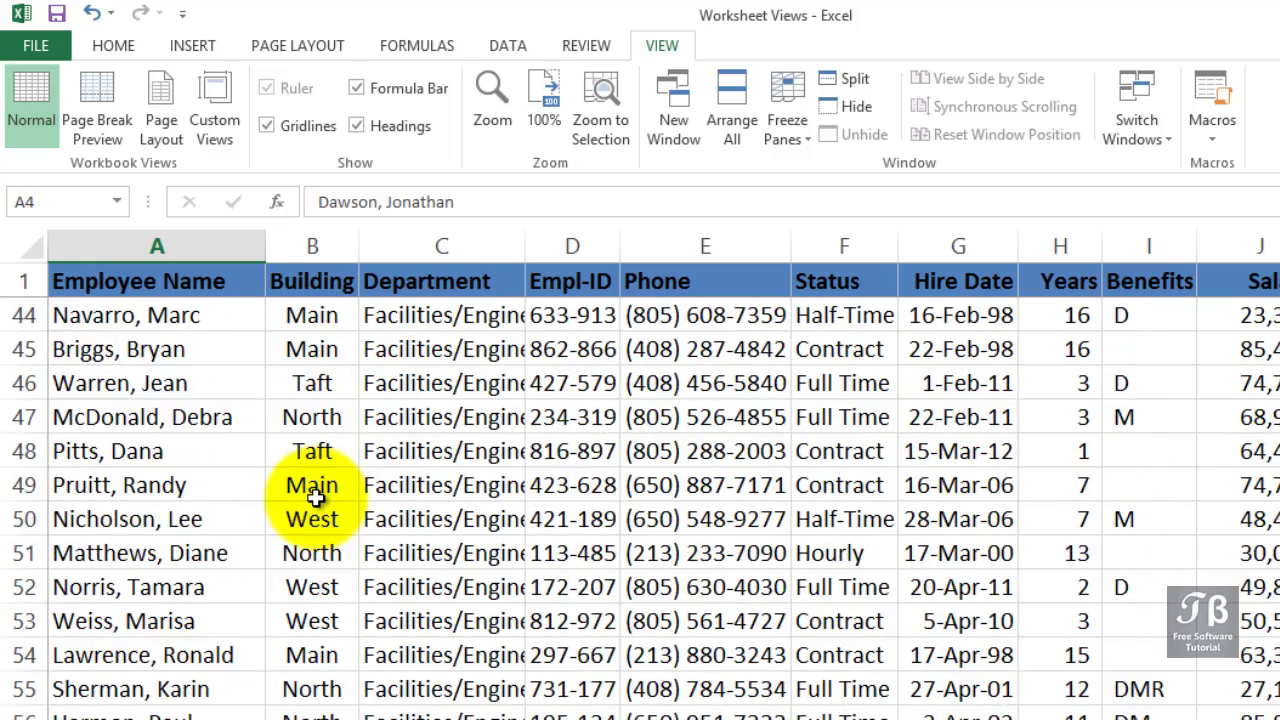
pyautogui.scroll(5, 315, 497)
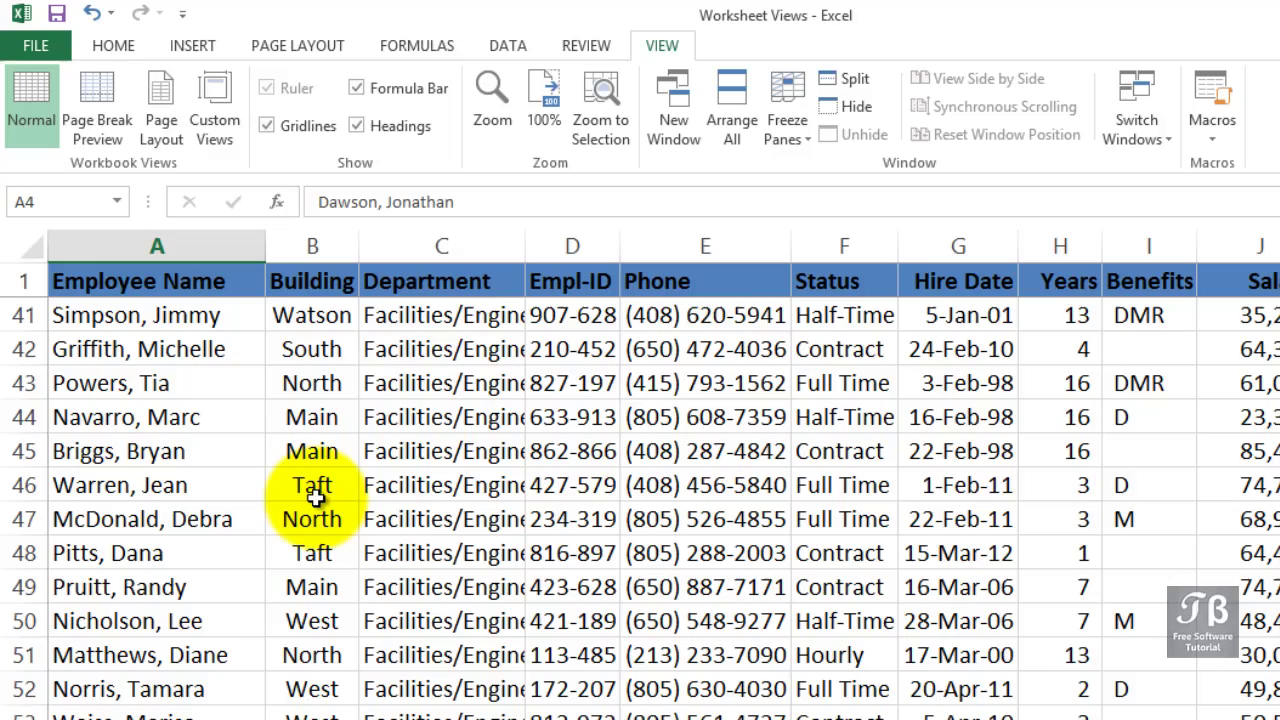
pyautogui.scroll(5, 315, 497)
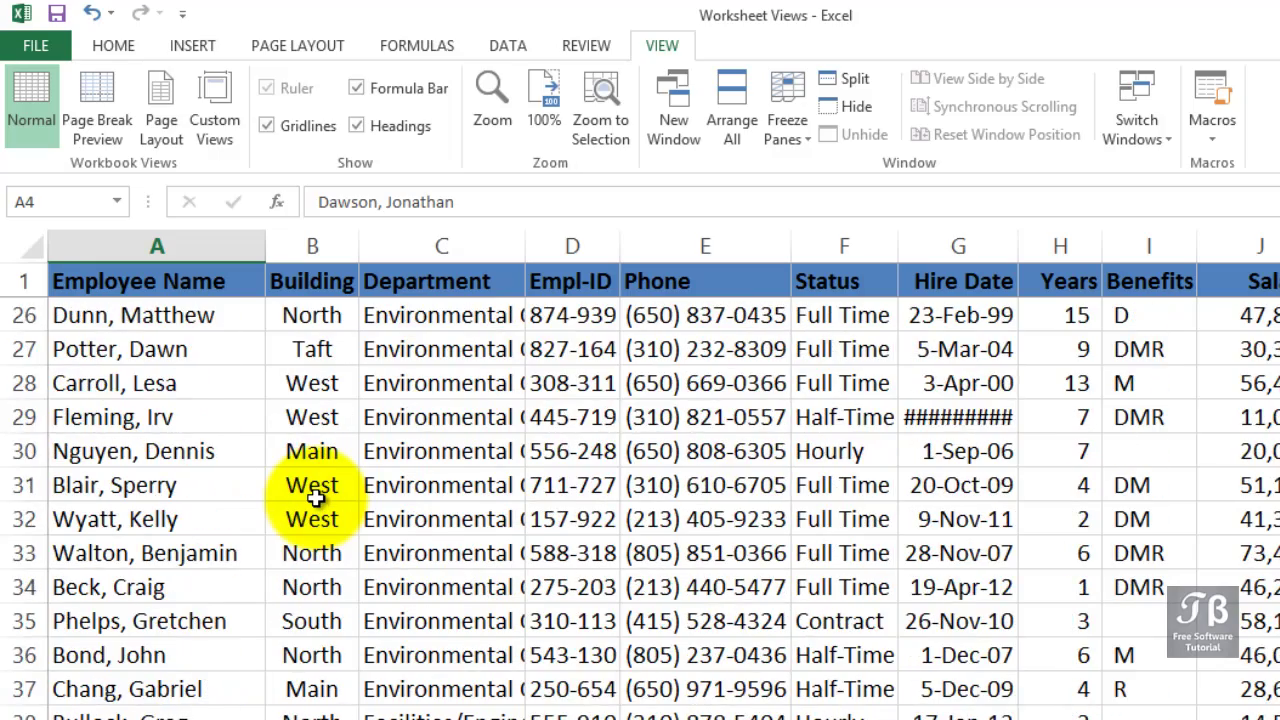
pyautogui.scroll(8, 315, 497)
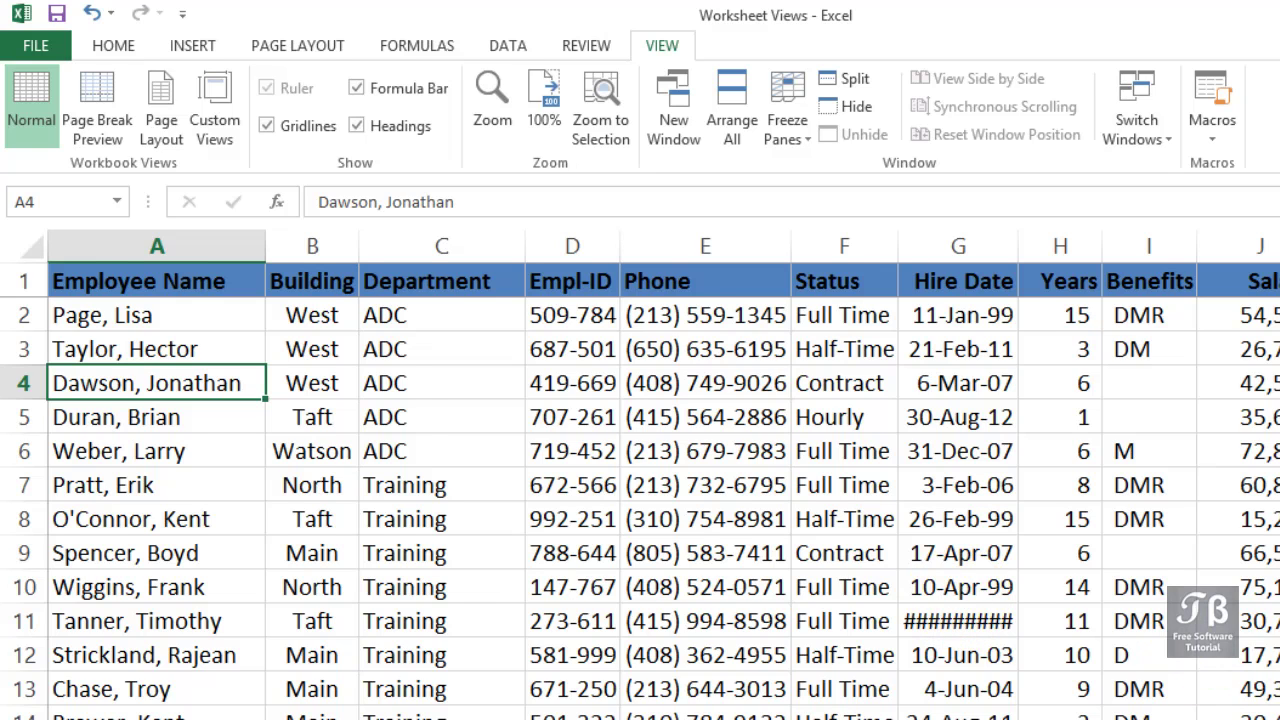
pyautogui.scroll(2, 640, 475)
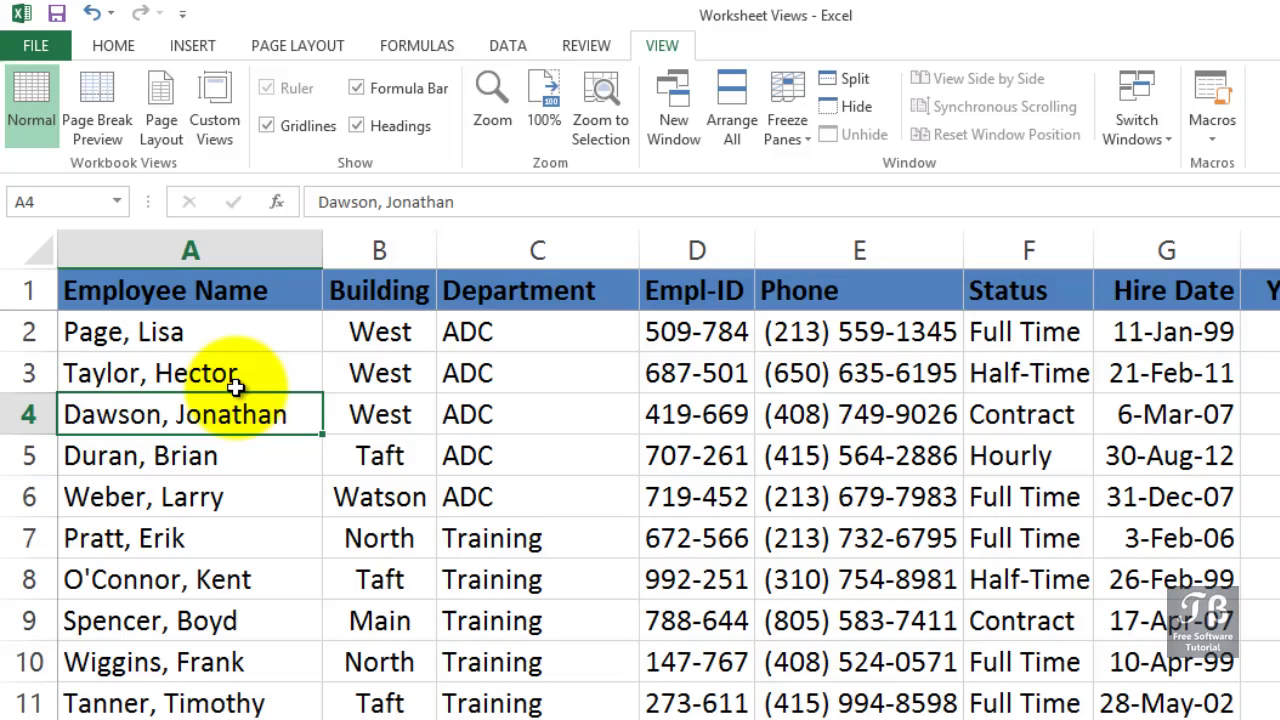
pyautogui.scroll(-2, 235, 387)
pyautogui.scroll(2, 265, 420)
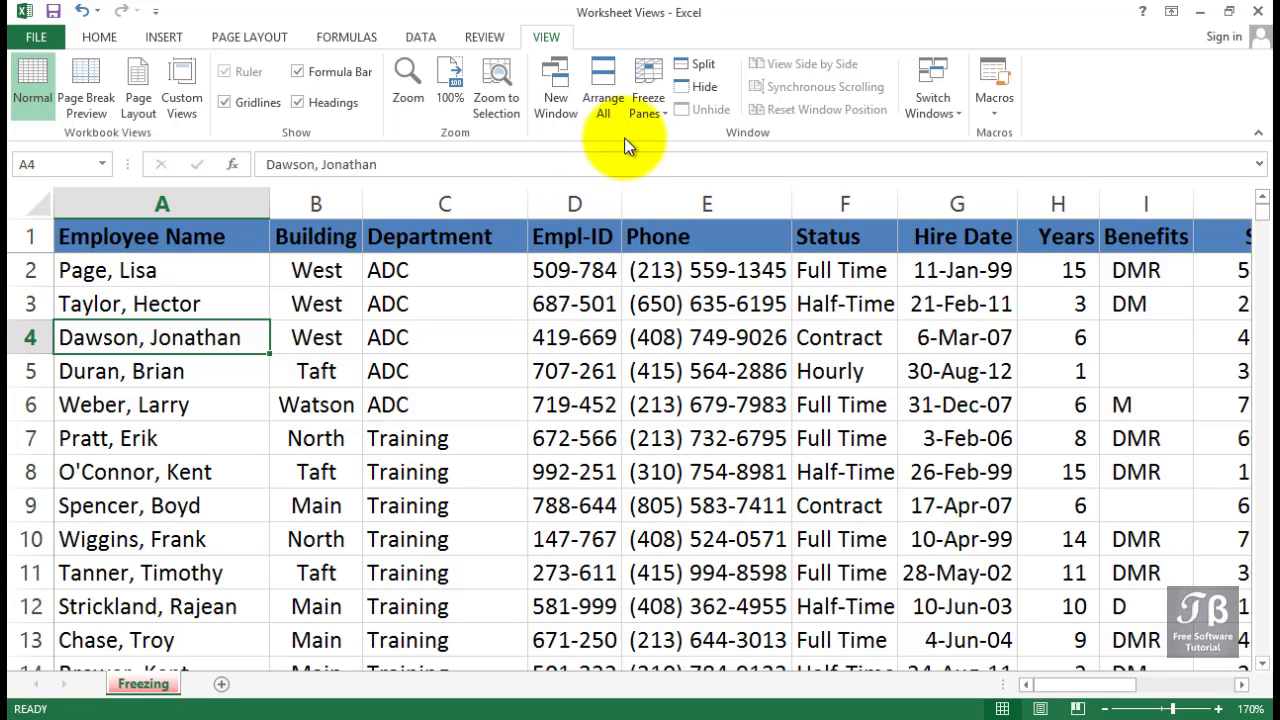
# Step: Remove the frozen header row with Unfreeze Panes
pyautogui.click(645, 95)
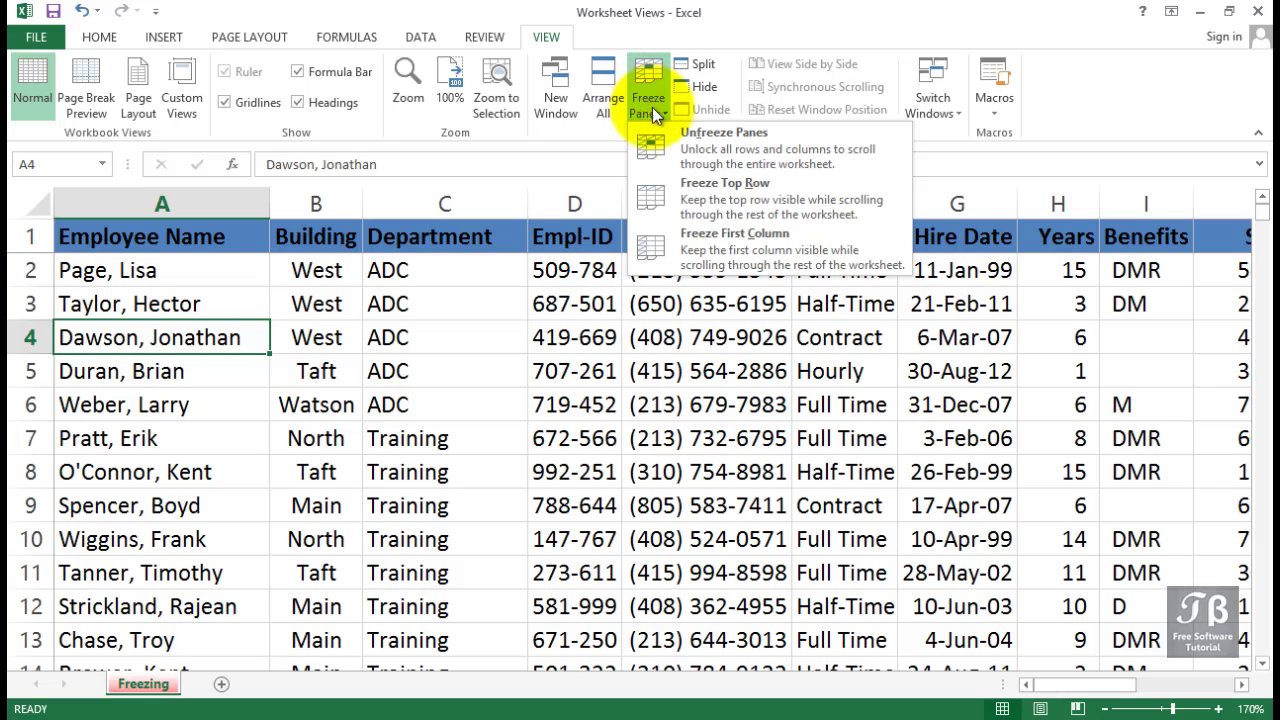
pyautogui.click(681, 157)
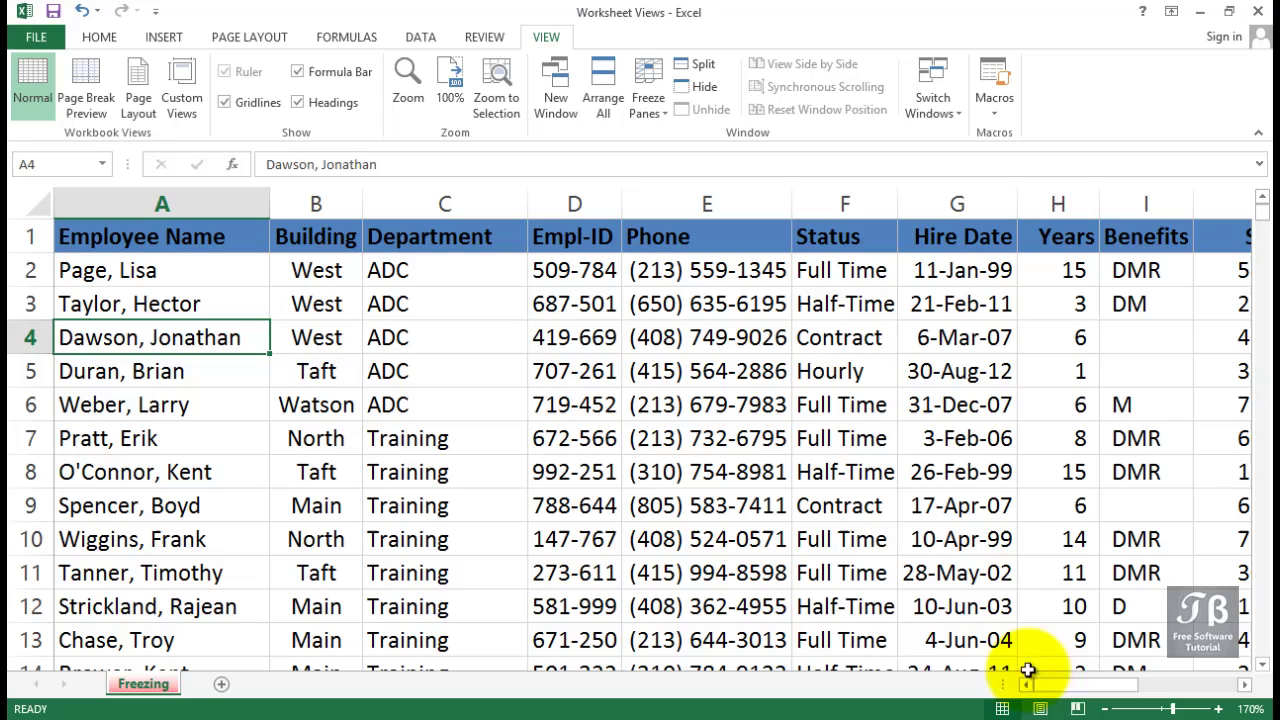
pyautogui.moveTo(1052, 688); pyautogui.dragTo(1090, 694)
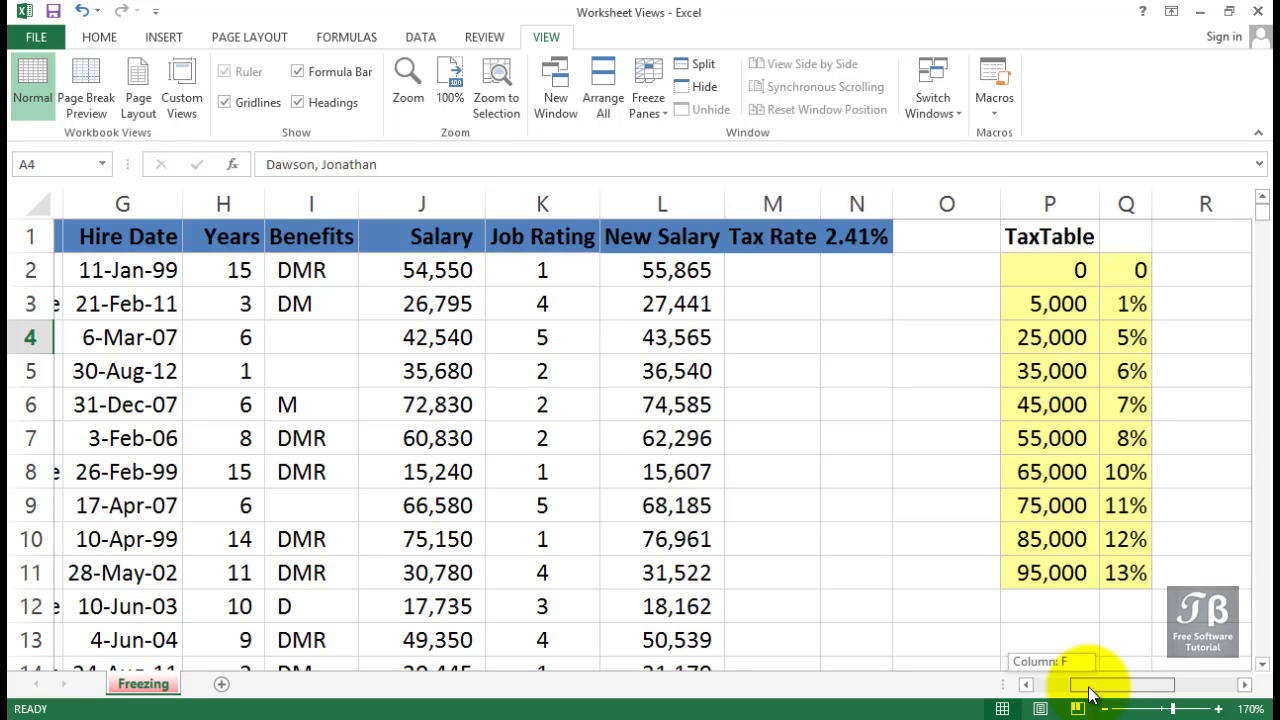
pyautogui.moveTo(1089, 690); pyautogui.dragTo(1012, 697)
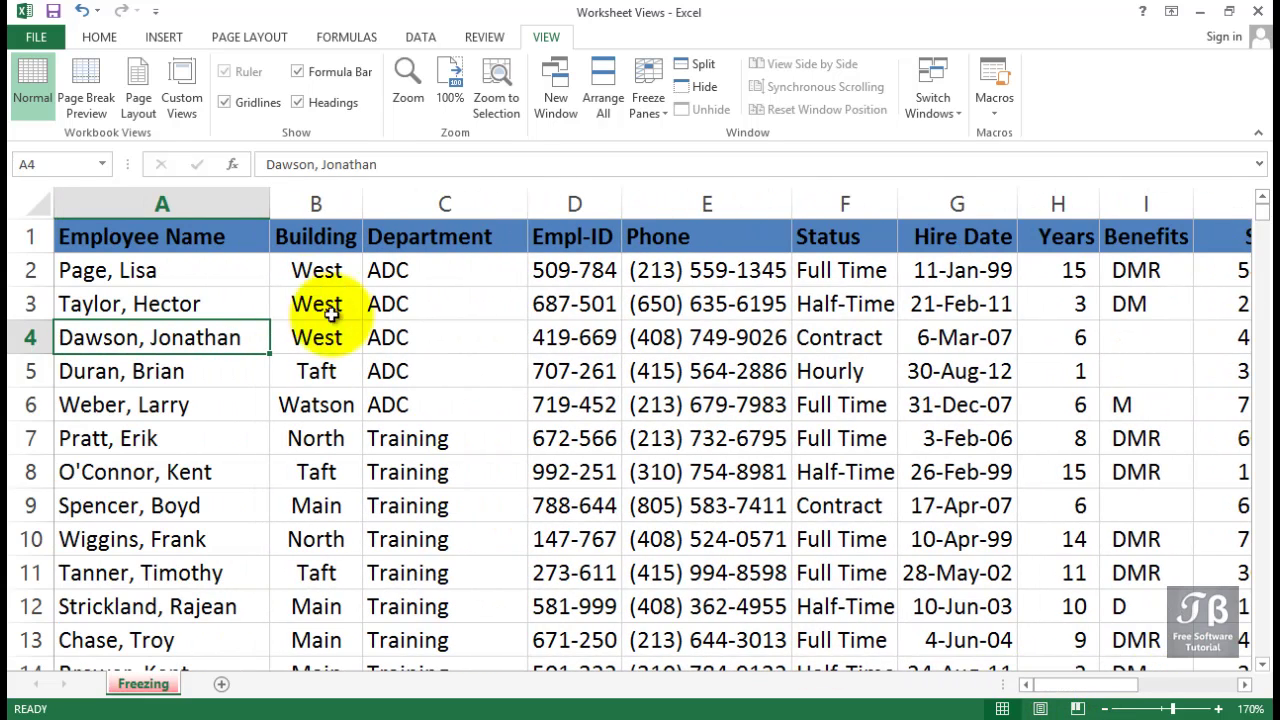
pyautogui.moveTo(243, 278); pyautogui.dragTo(195, 522)
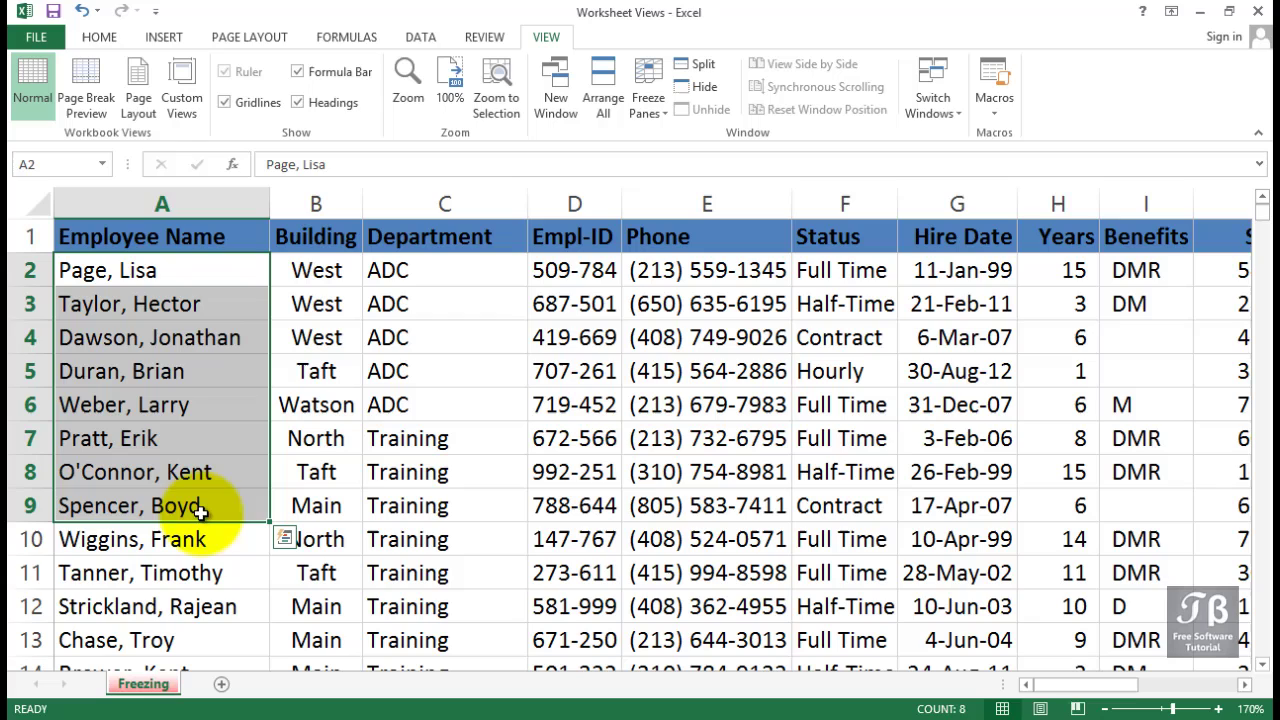
pyautogui.click(221, 200)
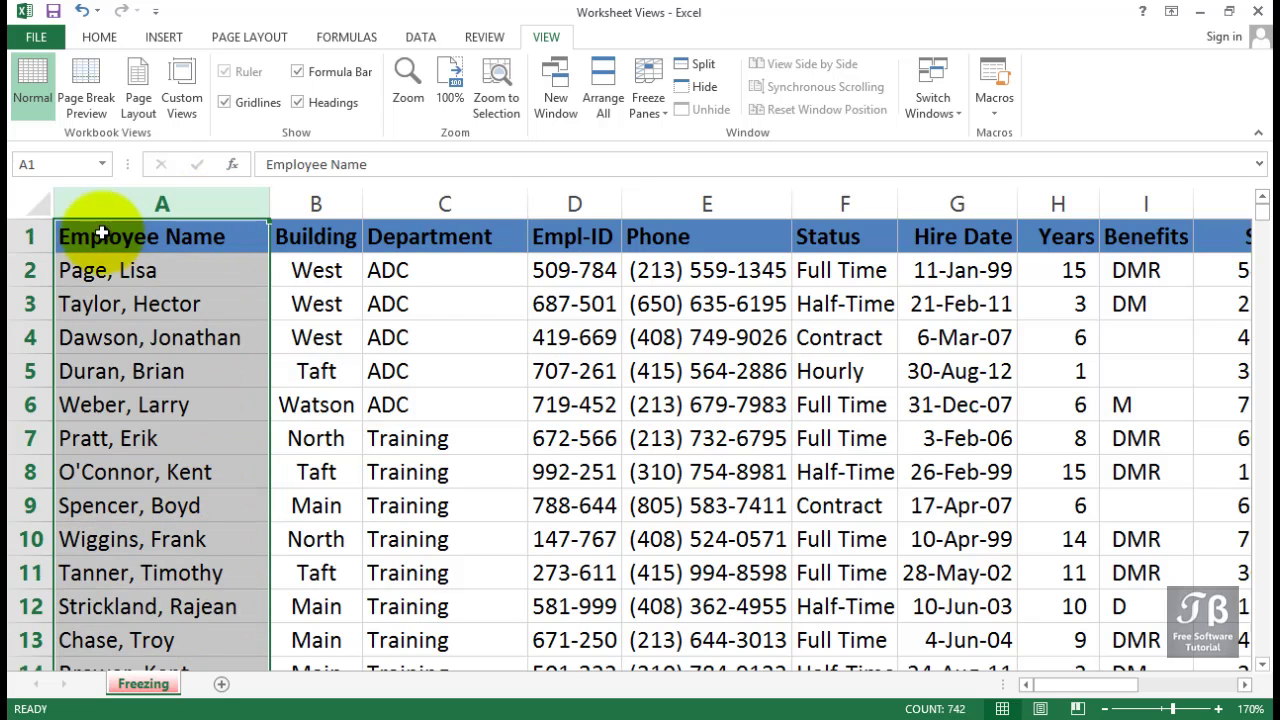
pyautogui.click(26, 236)
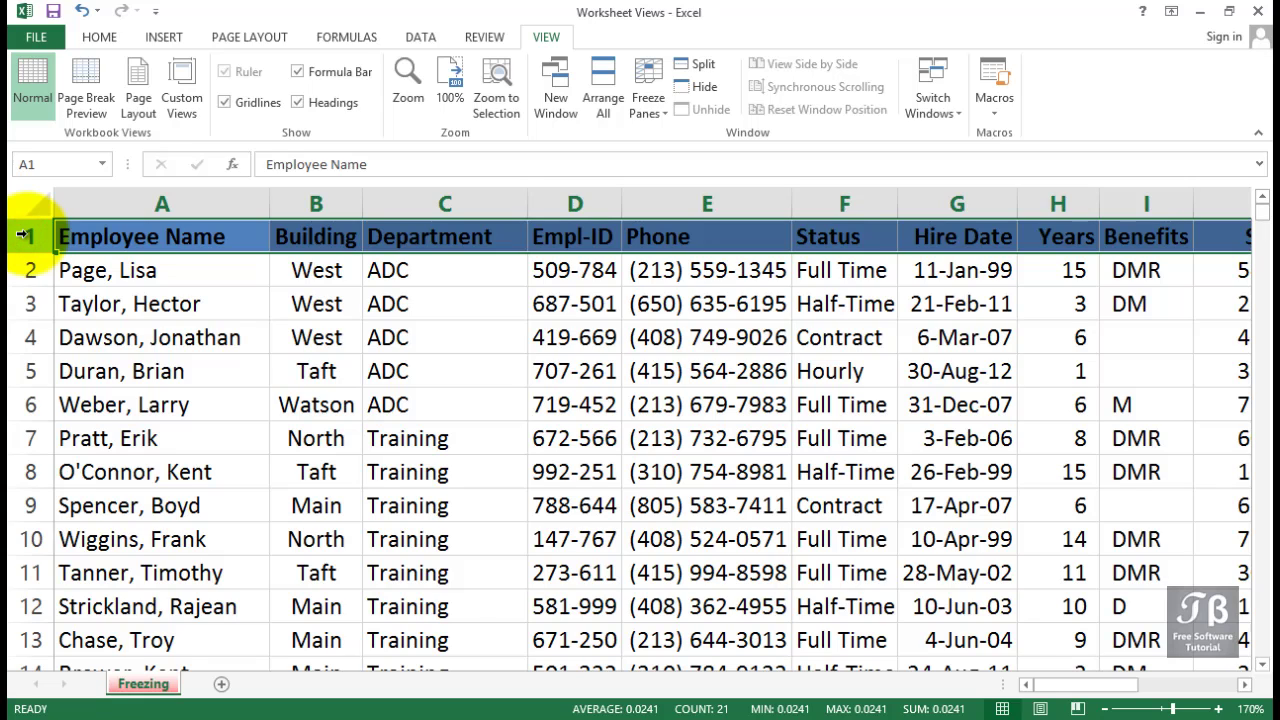
# Step: Freeze panes at cell B2, locking row 1 and the Employee Name column A
pyautogui.click(316, 270)
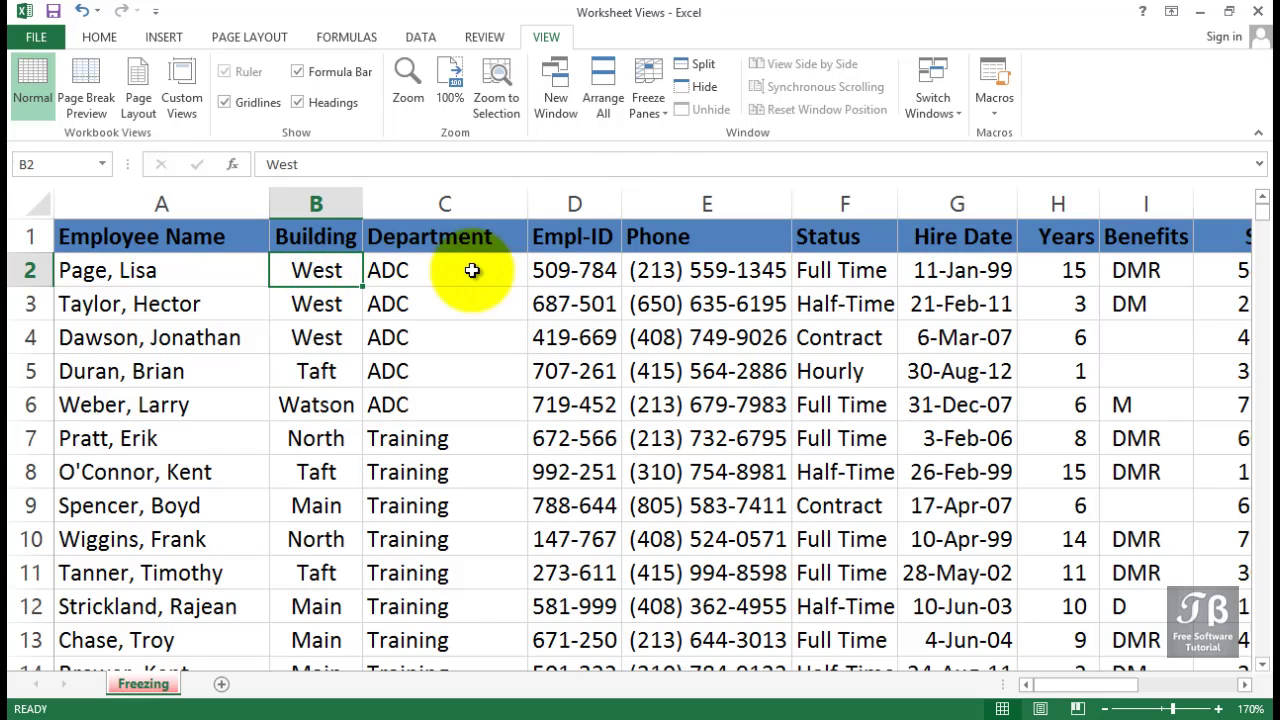
pyautogui.click(661, 116)
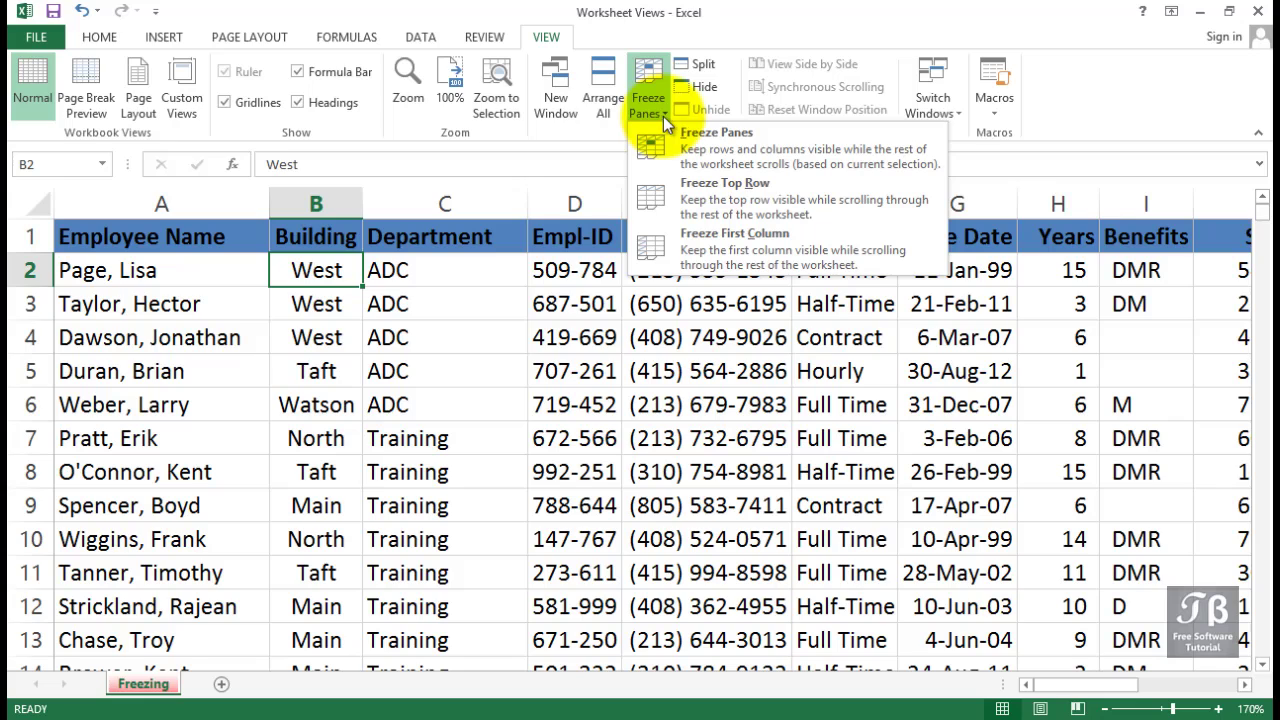
pyautogui.click(675, 166)
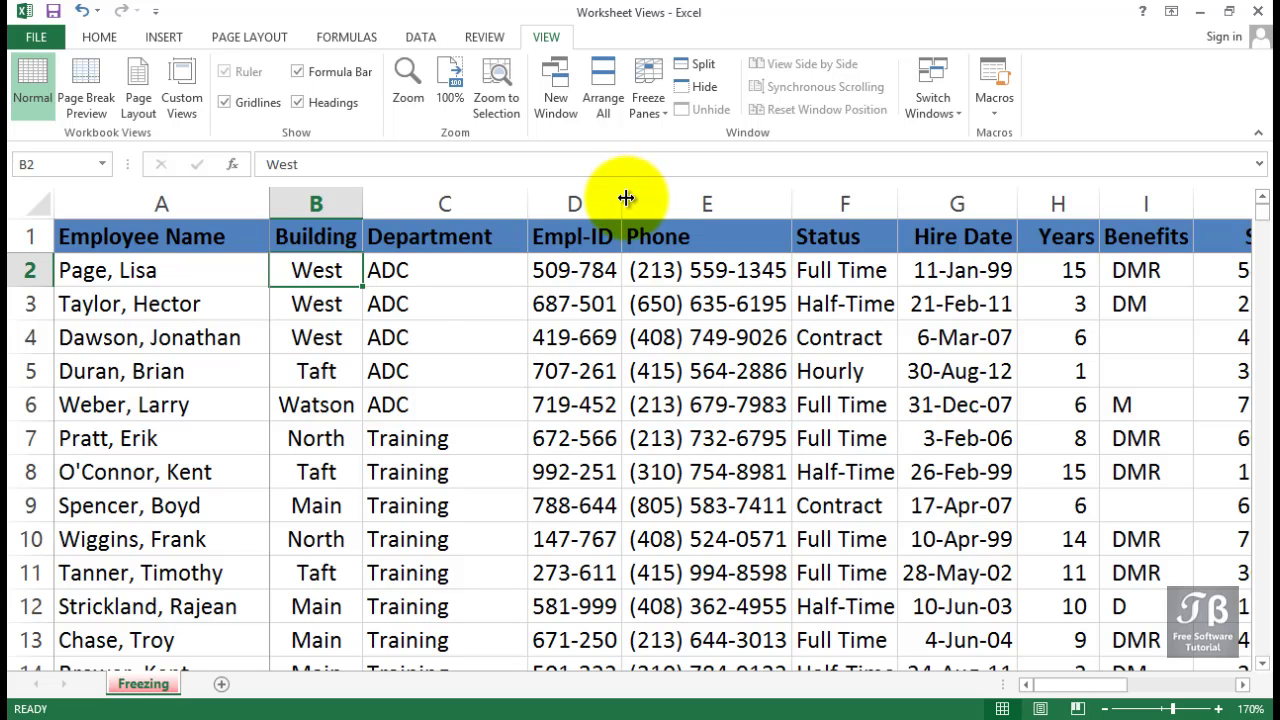
pyautogui.scroll(-2, 626, 200)
pyautogui.scroll(-2, 626, 208)
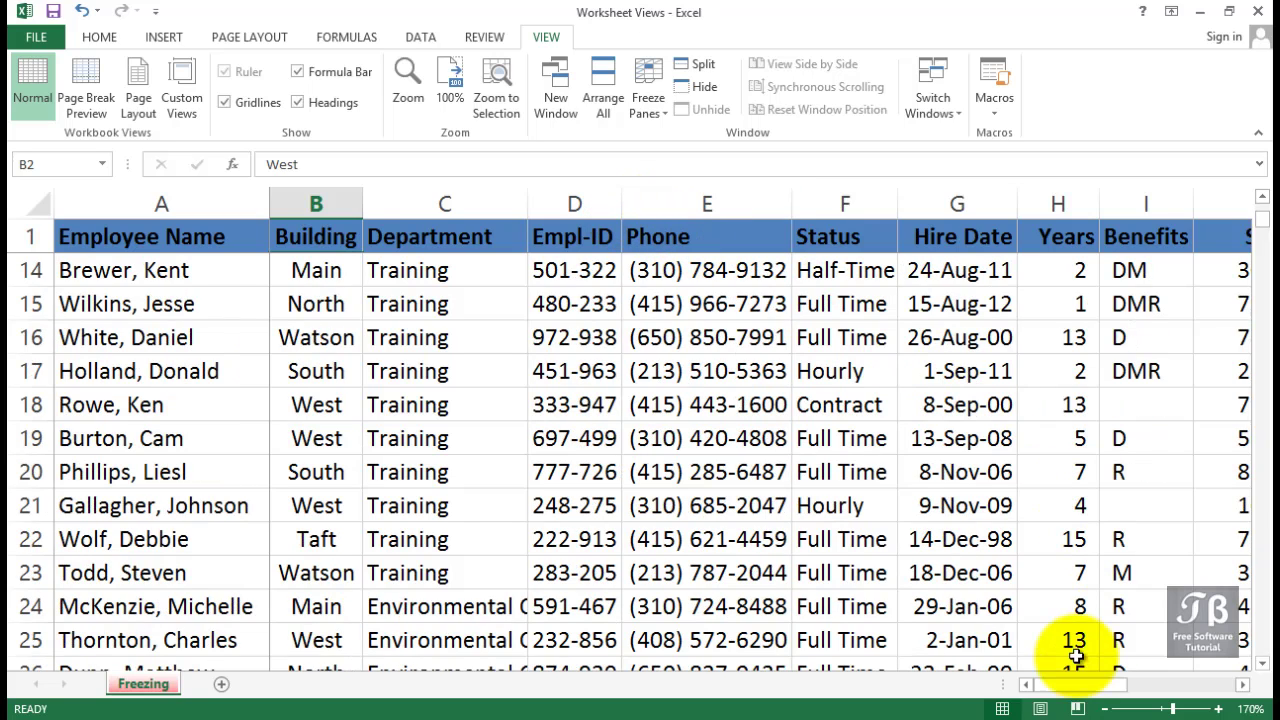
pyautogui.moveTo(1077, 685)
pyautogui.mouseDown()
pyautogui.moveTo(1130, 688)
pyautogui.moveTo(1060, 692)
pyautogui.mouseUp()
pyautogui.scroll(4, 677, 505)
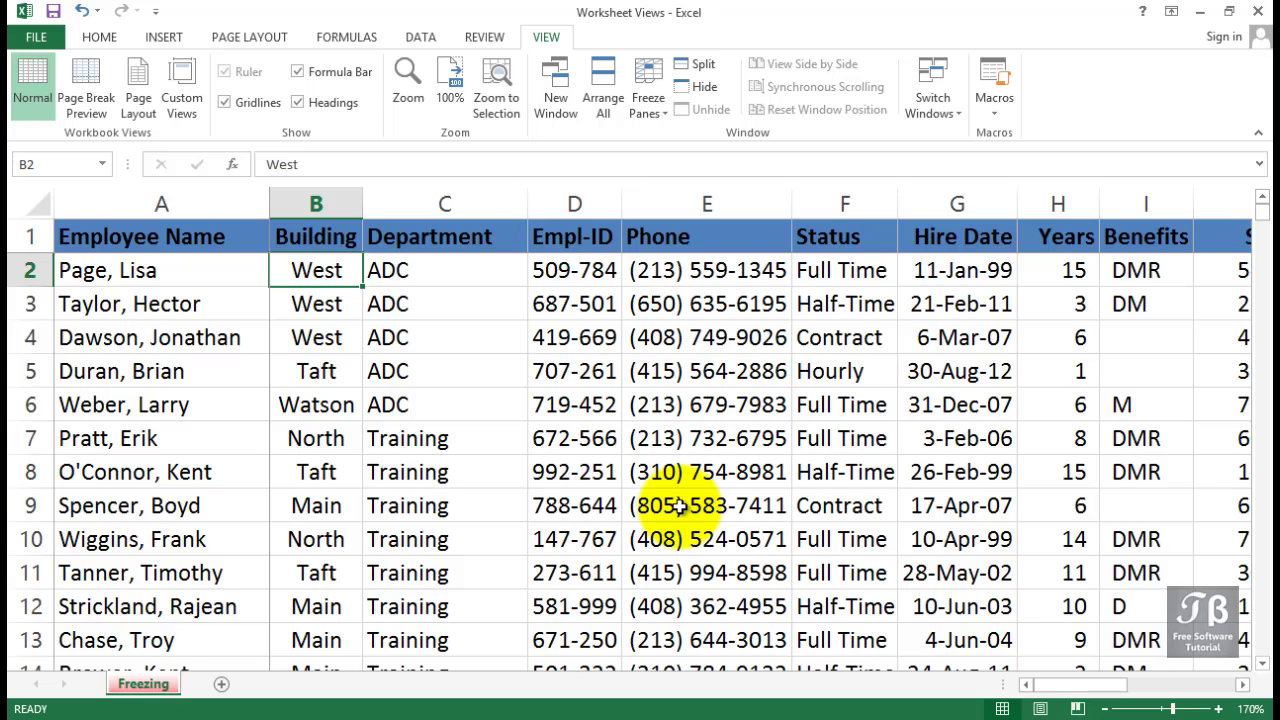
pyautogui.click(517, 278)
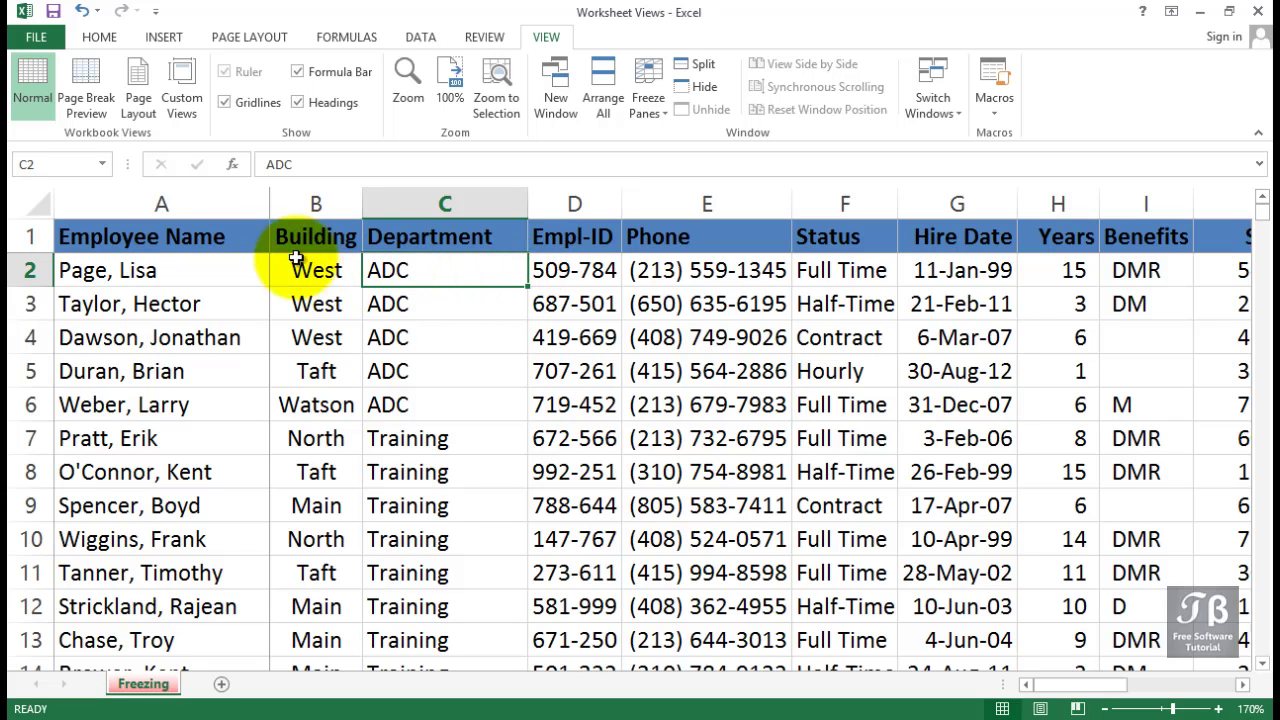
pyautogui.moveTo(223, 204); pyautogui.dragTo(297, 203)
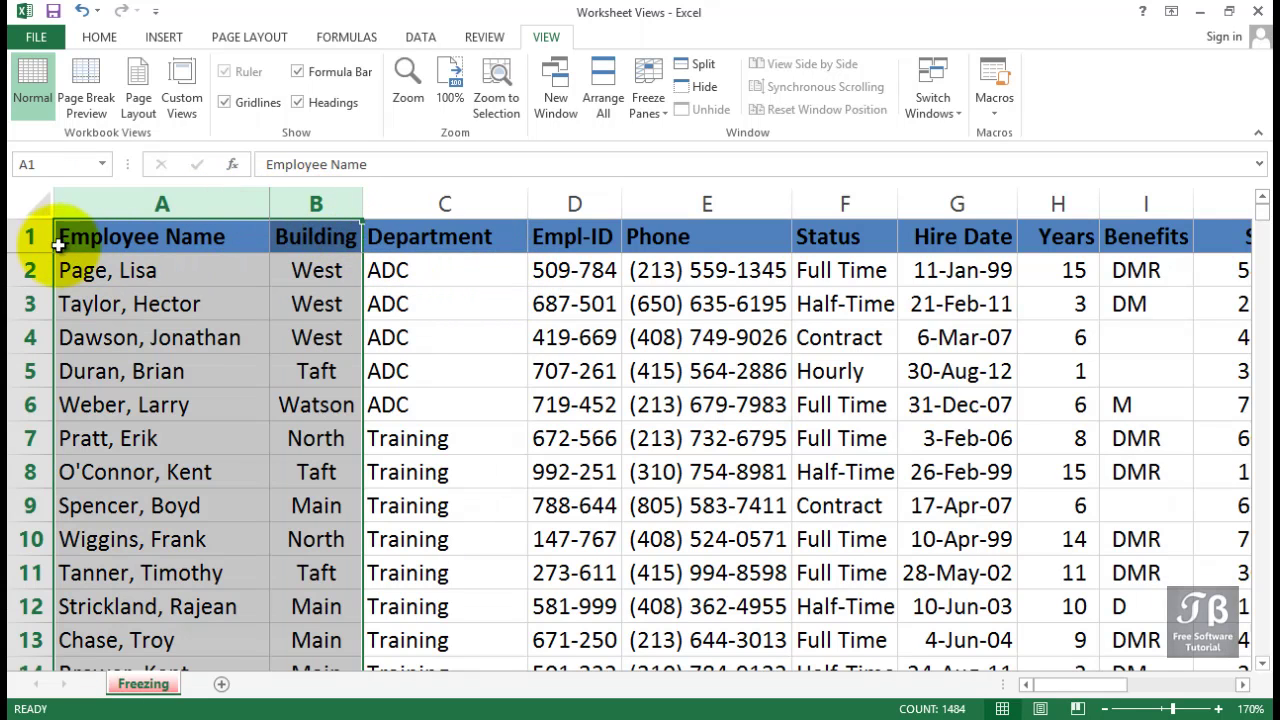
pyautogui.click(29, 236)
pyautogui.click(408, 269)
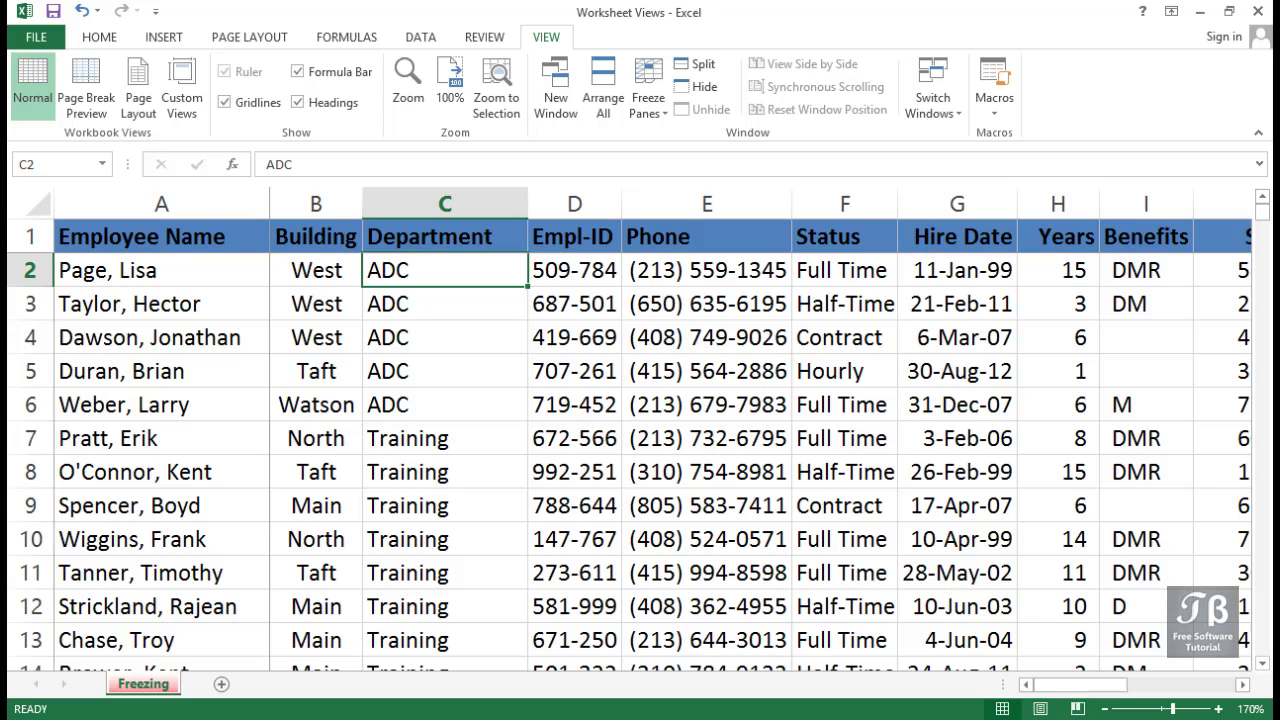
pyautogui.press('F9')
pyautogui.press('F9')
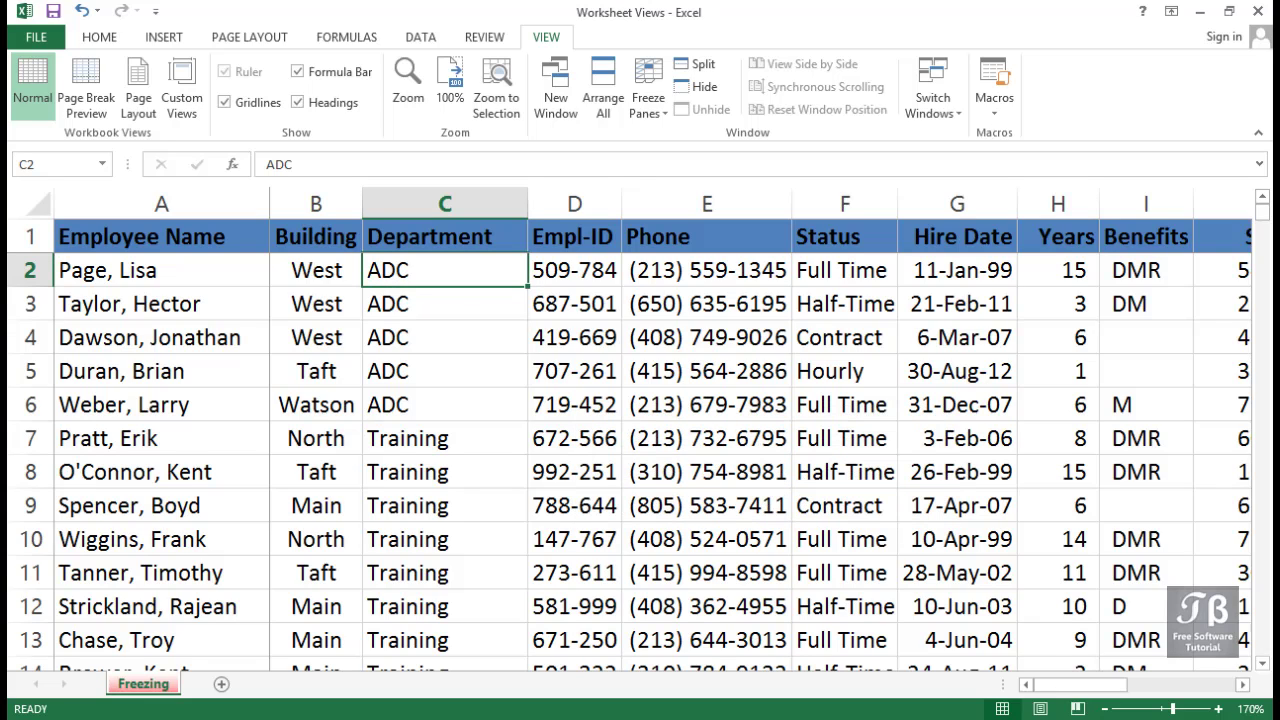